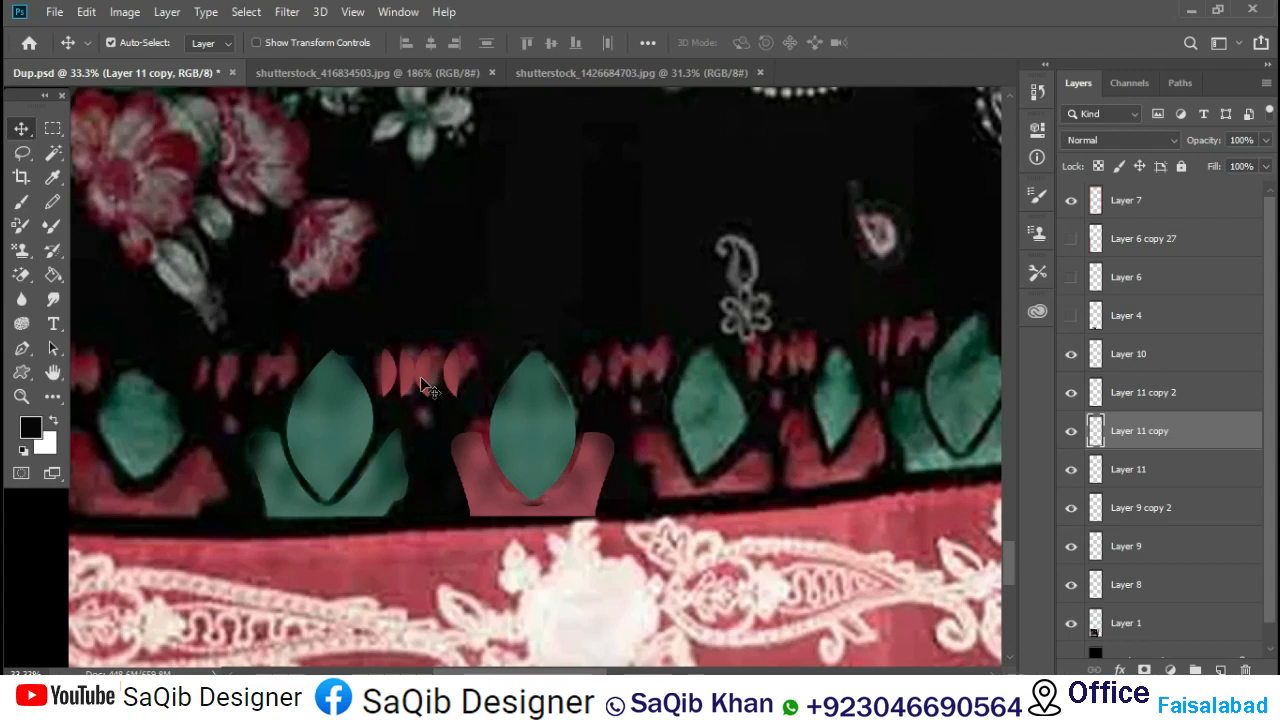
- Merge the small red petals between the two green leaves, Layer 11, Layer 11 copy and Layer 11 copy 2, into one layer
shift+click(423, 369)
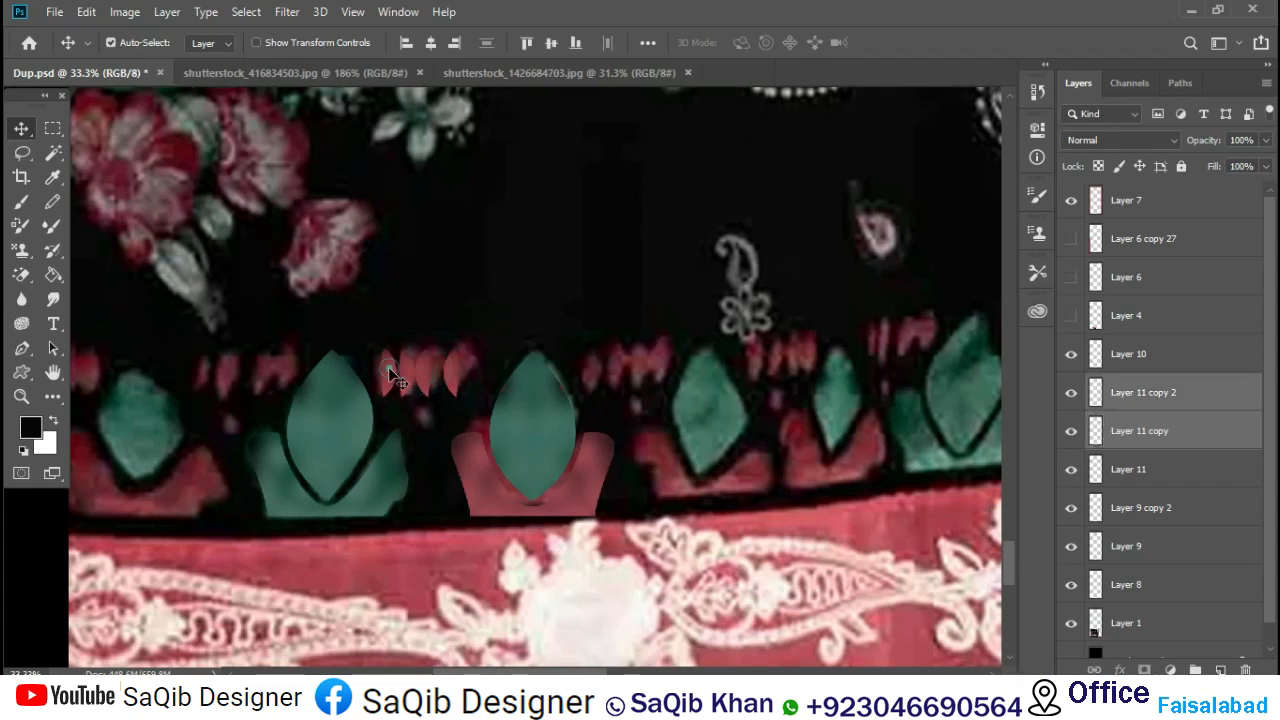
shift+click(388, 369)
shift+click(406, 371)
shift+click(406, 372)
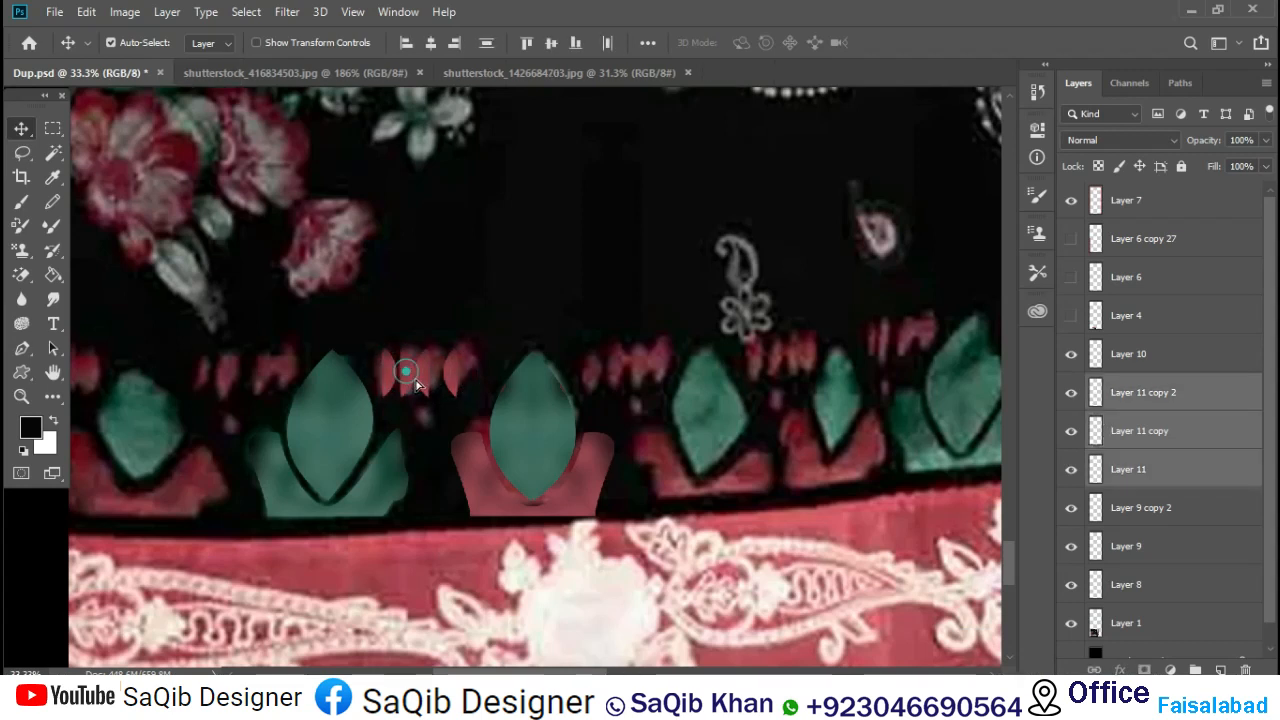
key(ctrl+e)
- Move the red base and its green leaf together leftward, closer to the red petals
drag(467, 451, 444, 452)
key(ctrl+z)
shift+click(535, 425)
drag(535, 425, 506, 427)
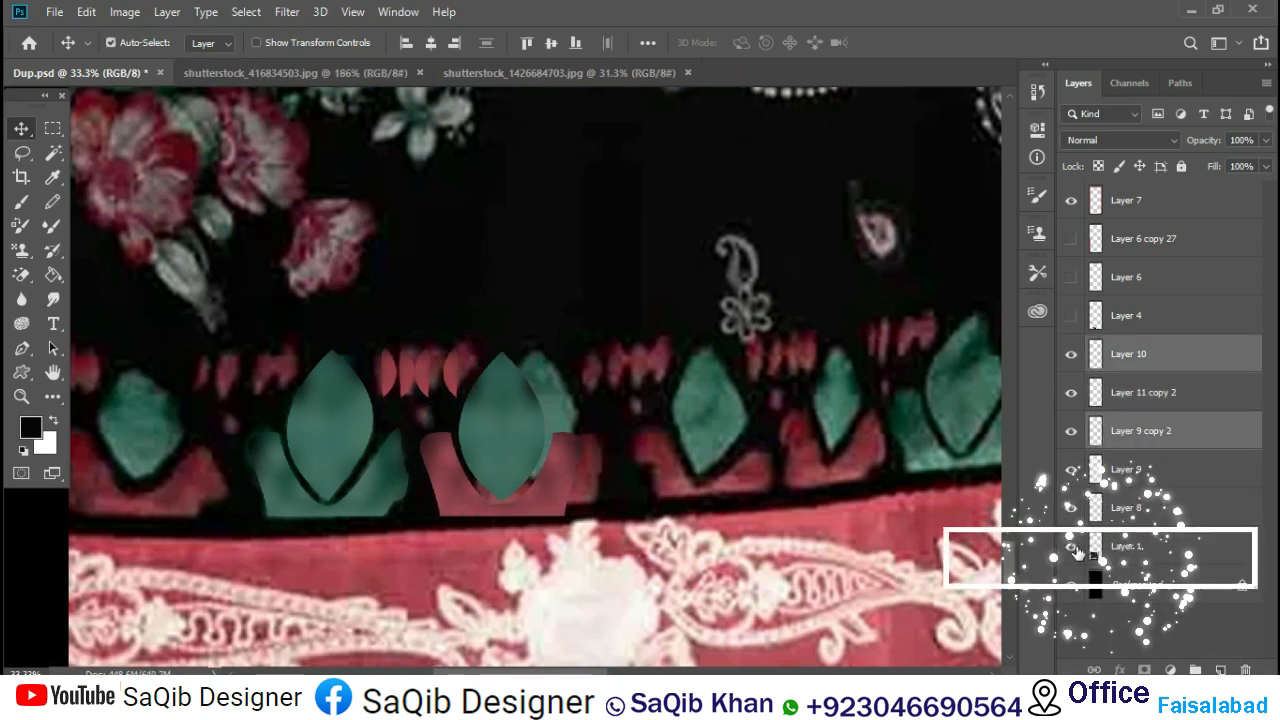
- Compare the row against the Layer 1 reference, and place a copy of the green motif with its petals left of the original
click(1071, 546)
click(1071, 546)
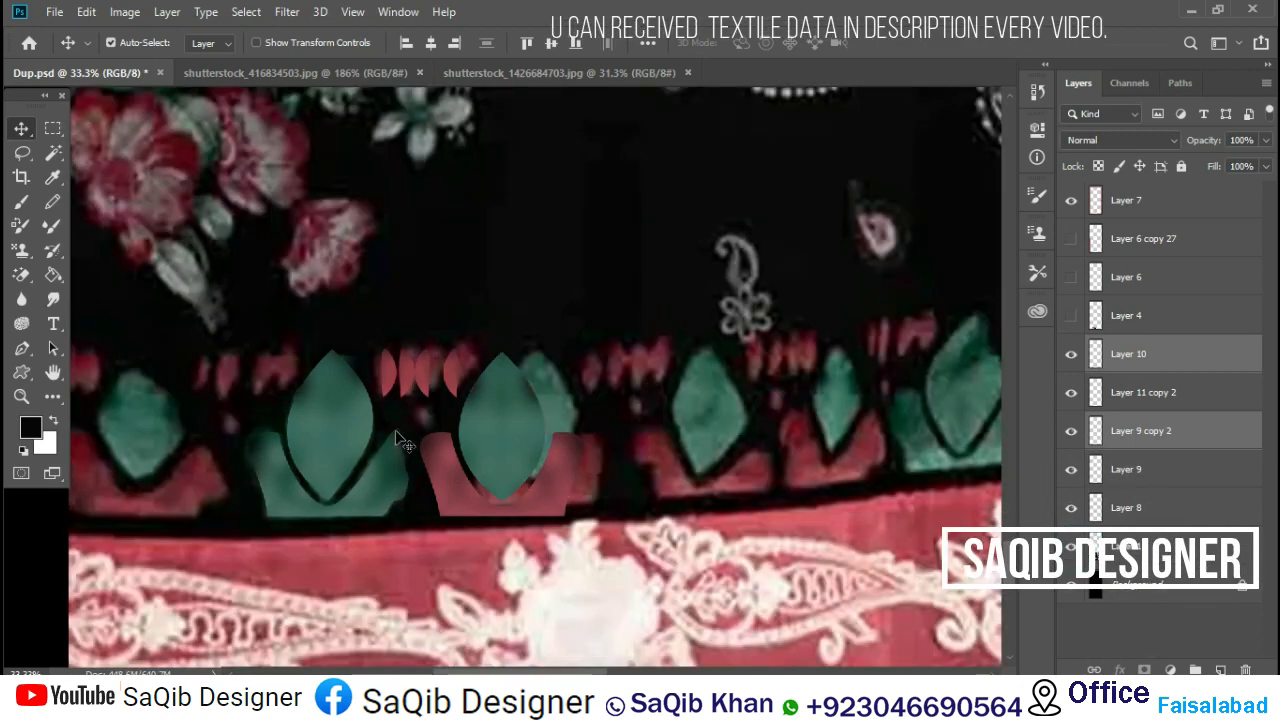
drag(445, 368, 334, 405)
shift+click(393, 357)
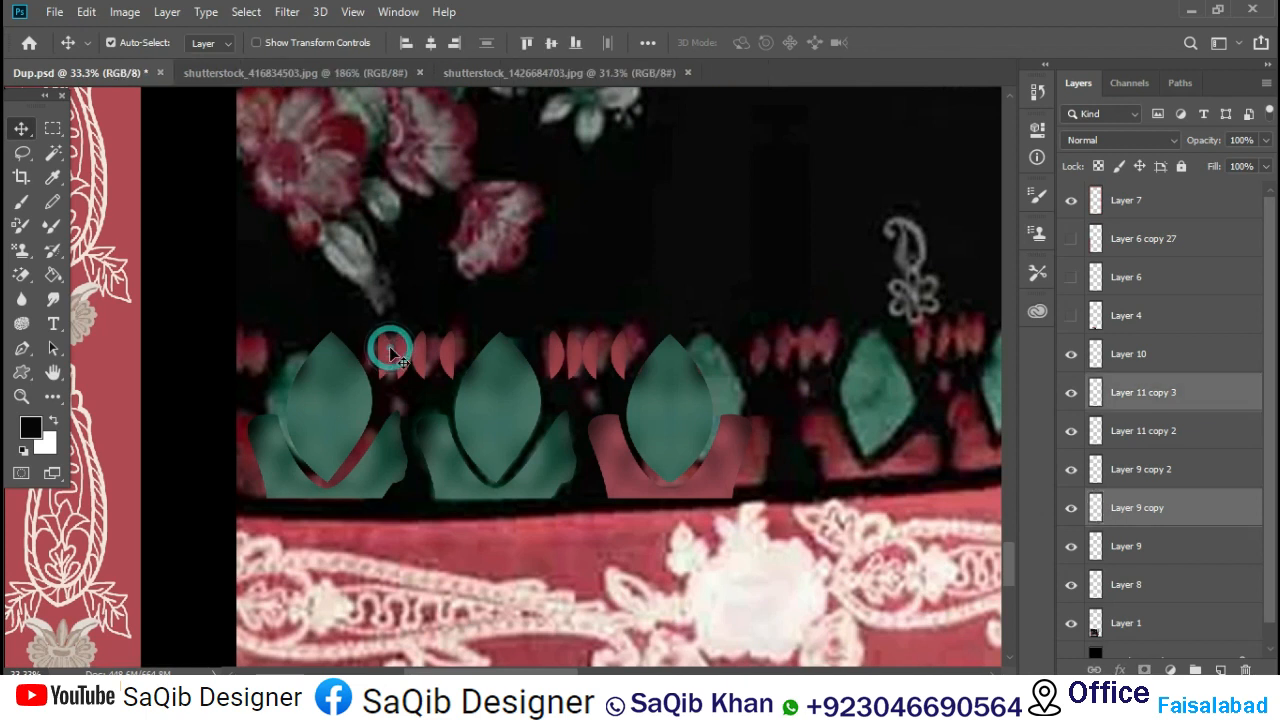
shift+click(491, 415)
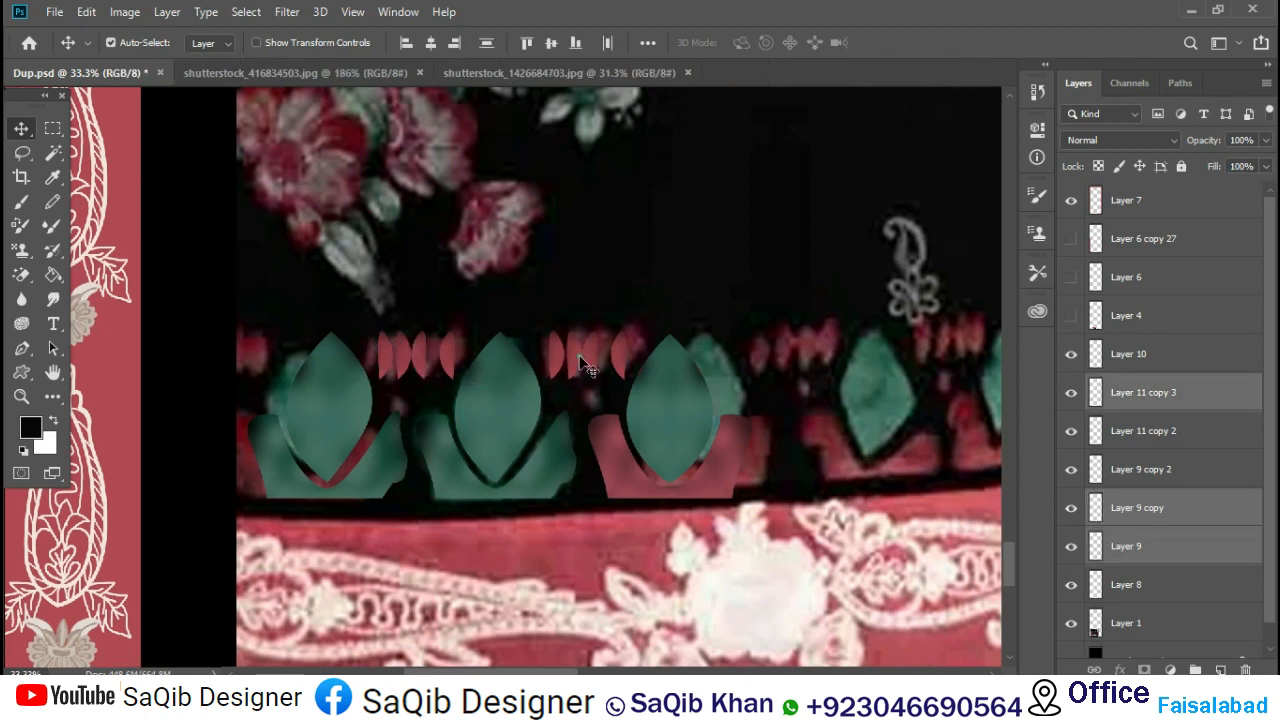
shift+click(580, 357)
shift+click(712, 420)
drag(682, 404, 632, 338)
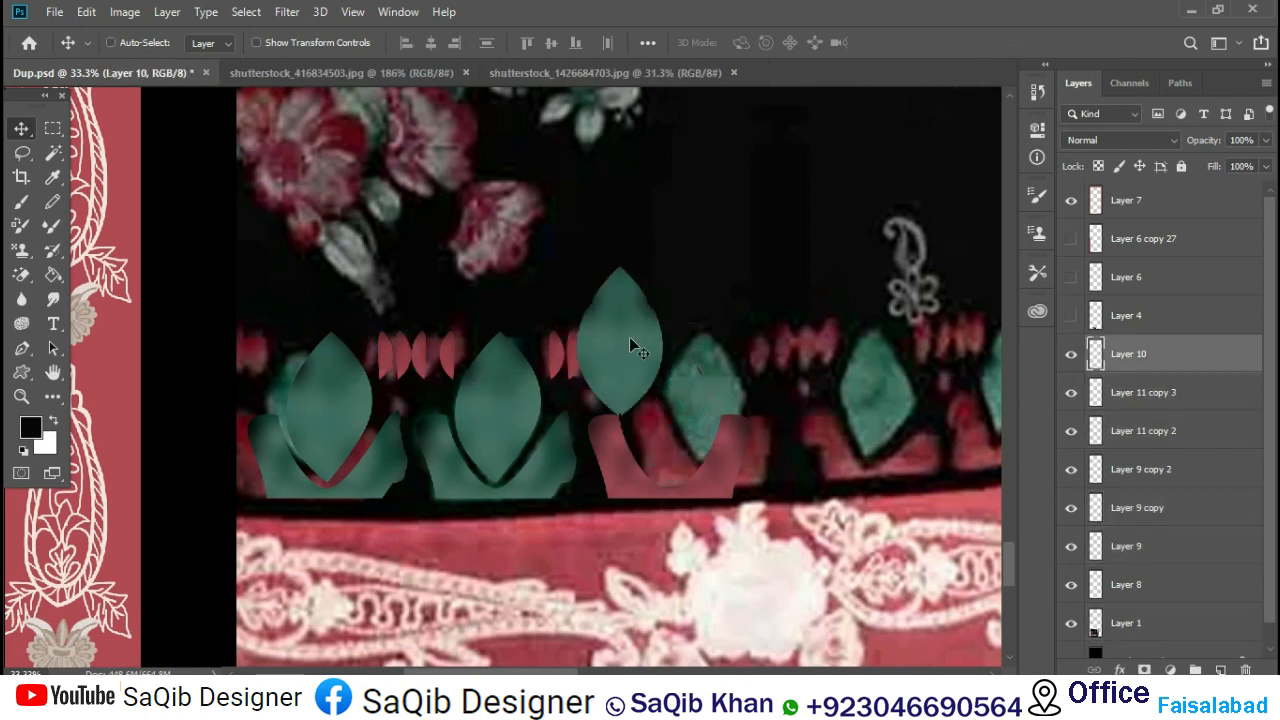
key(ctrl+z)
- Select all leaf, base and petal layers of the three-motif row and merge them into one layer
shift+click(725, 438)
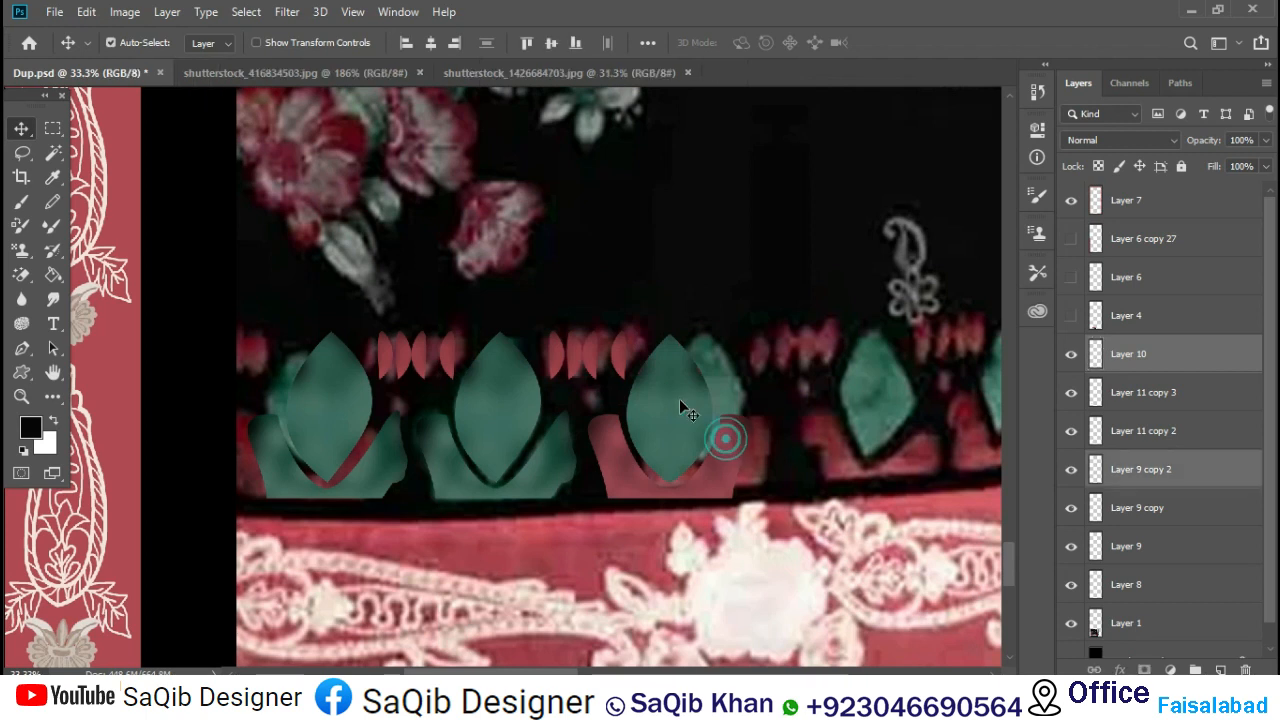
shift+click(625, 362)
shift+click(492, 401)
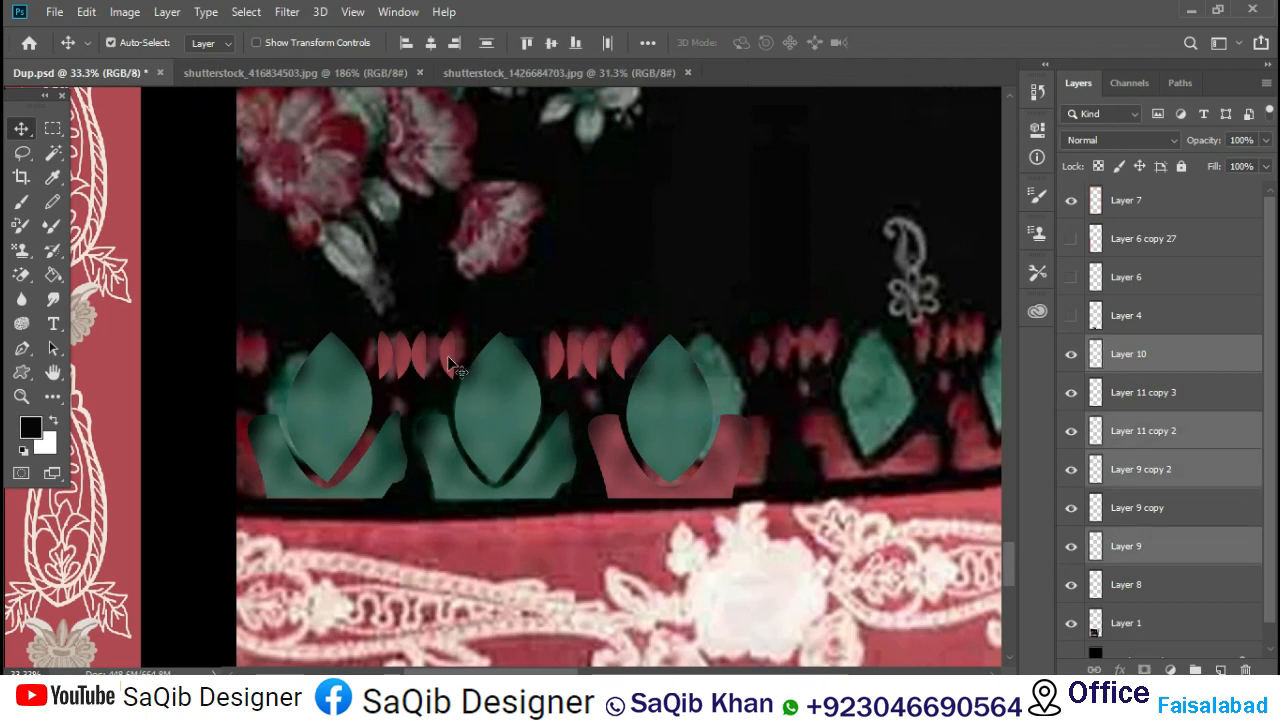
shift+click(446, 355)
shift+click(323, 411)
drag(326, 423, 323, 352)
key(ctrl+z)
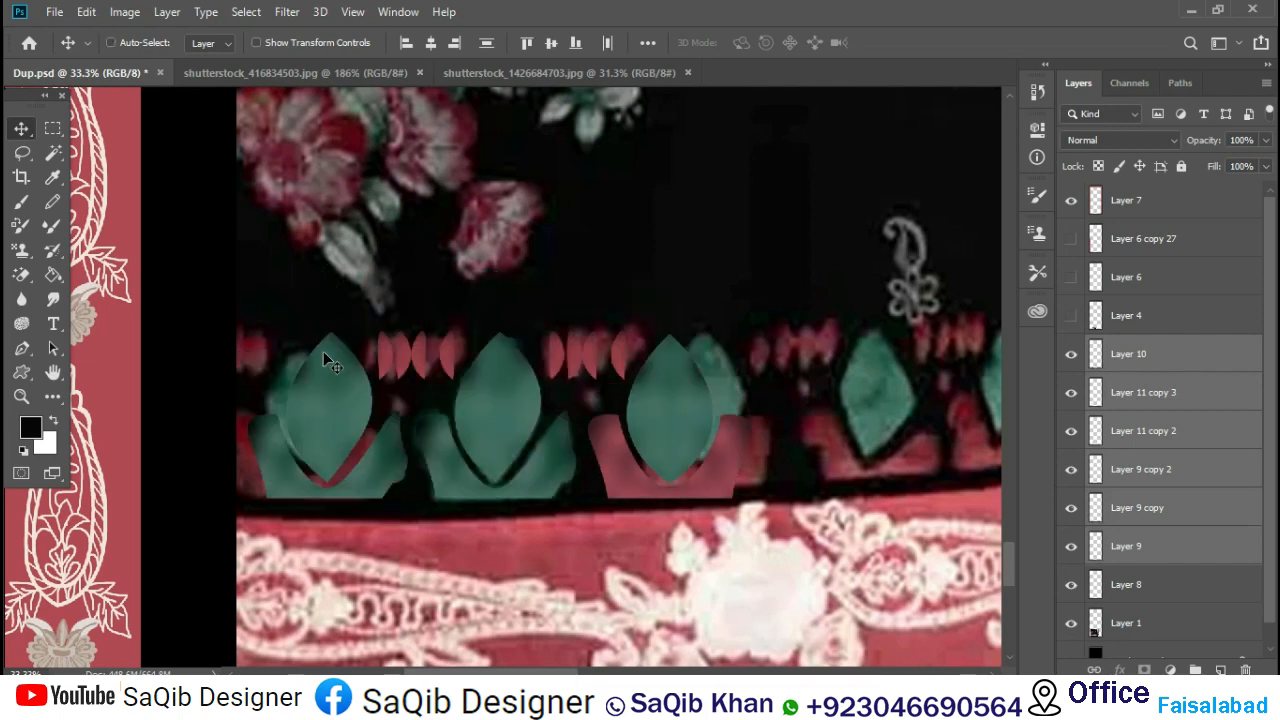
key(ctrl+e)
- Hide Layer 1 and move the merged motif row into the lower-left inner corner of the red border
key(ctrl+minus)
key(ctrl+minus)
key(ctrl+minus)
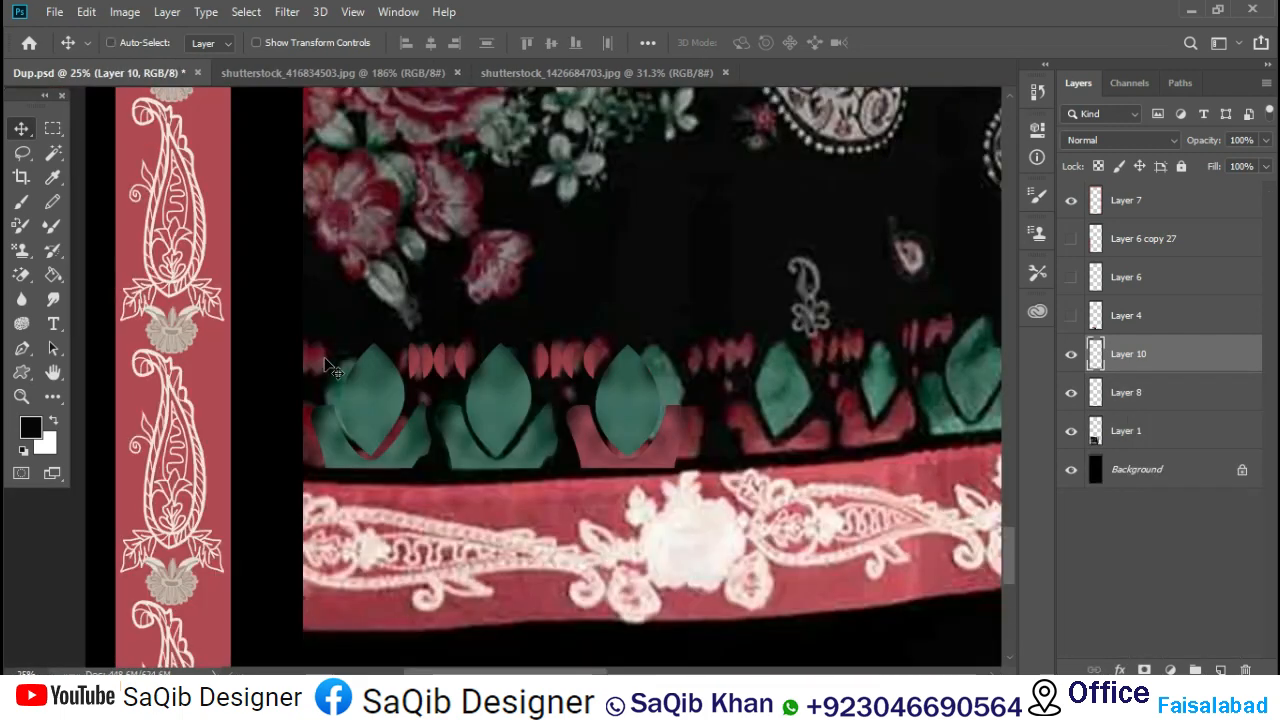
click(1073, 430)
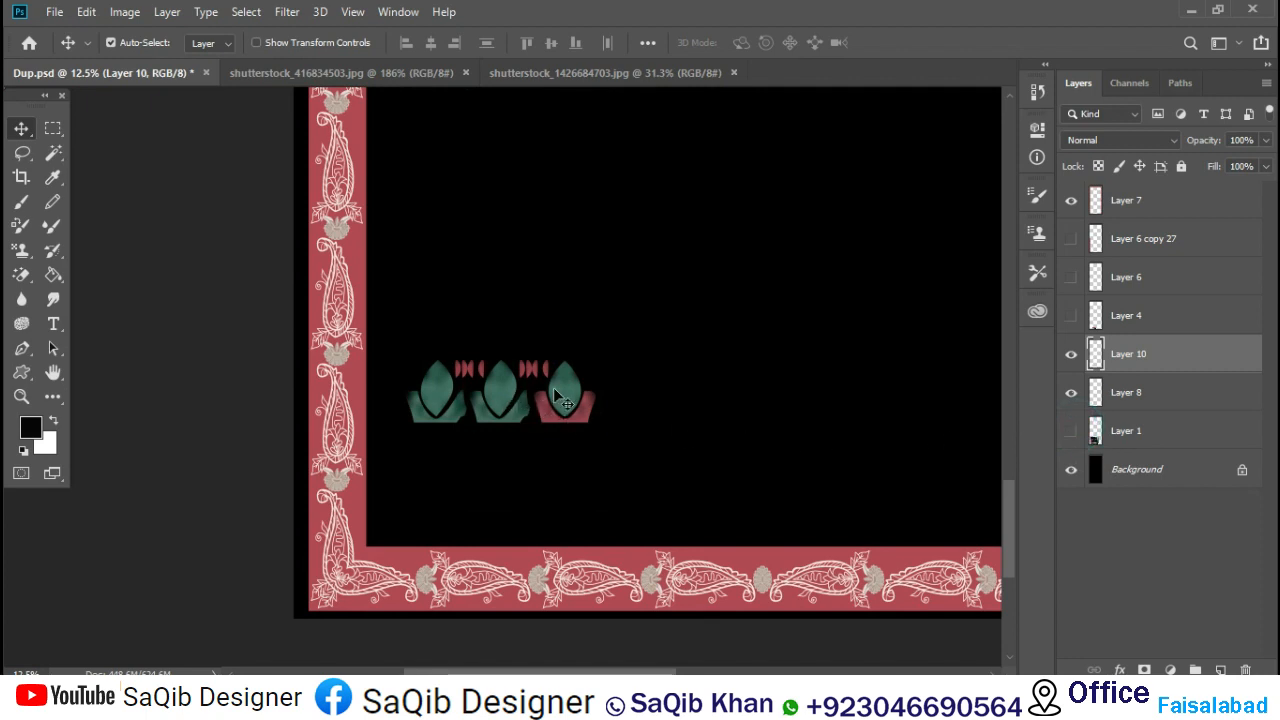
drag(553, 389, 347, 500)
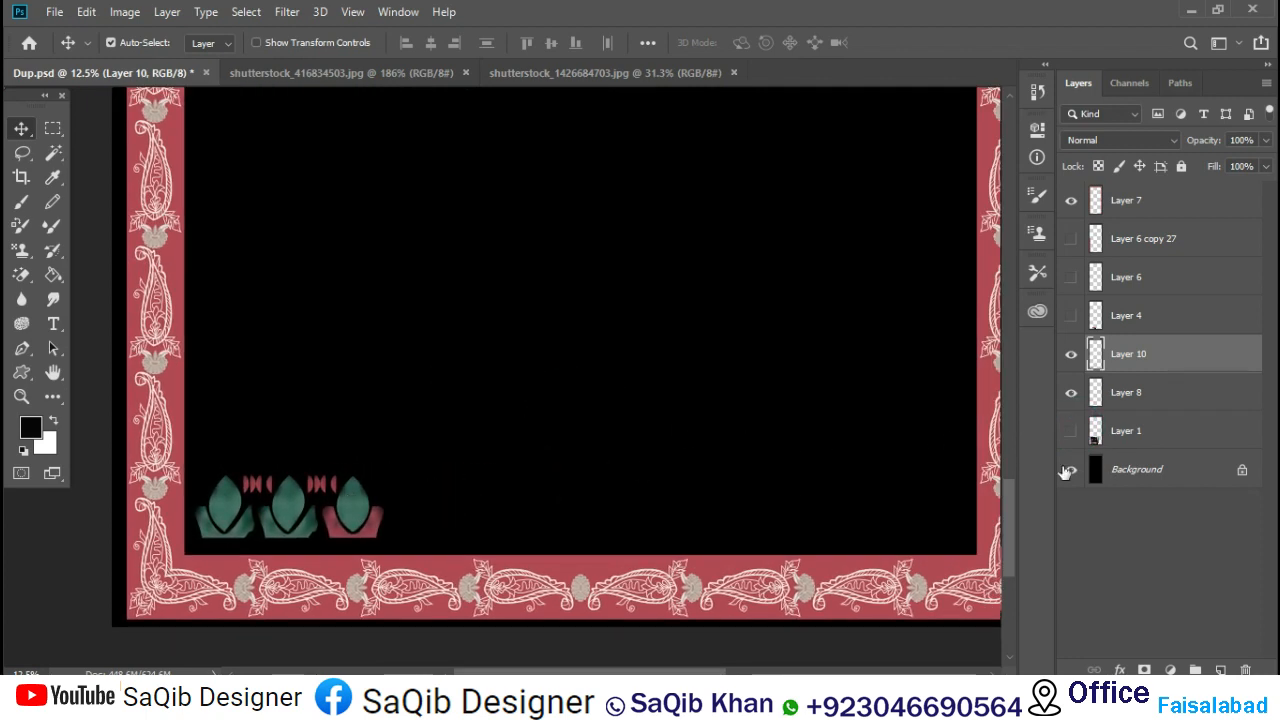
- Rotate the motif row 90° clockwise and place it alongside the inner edge of the left border
click(1071, 430)
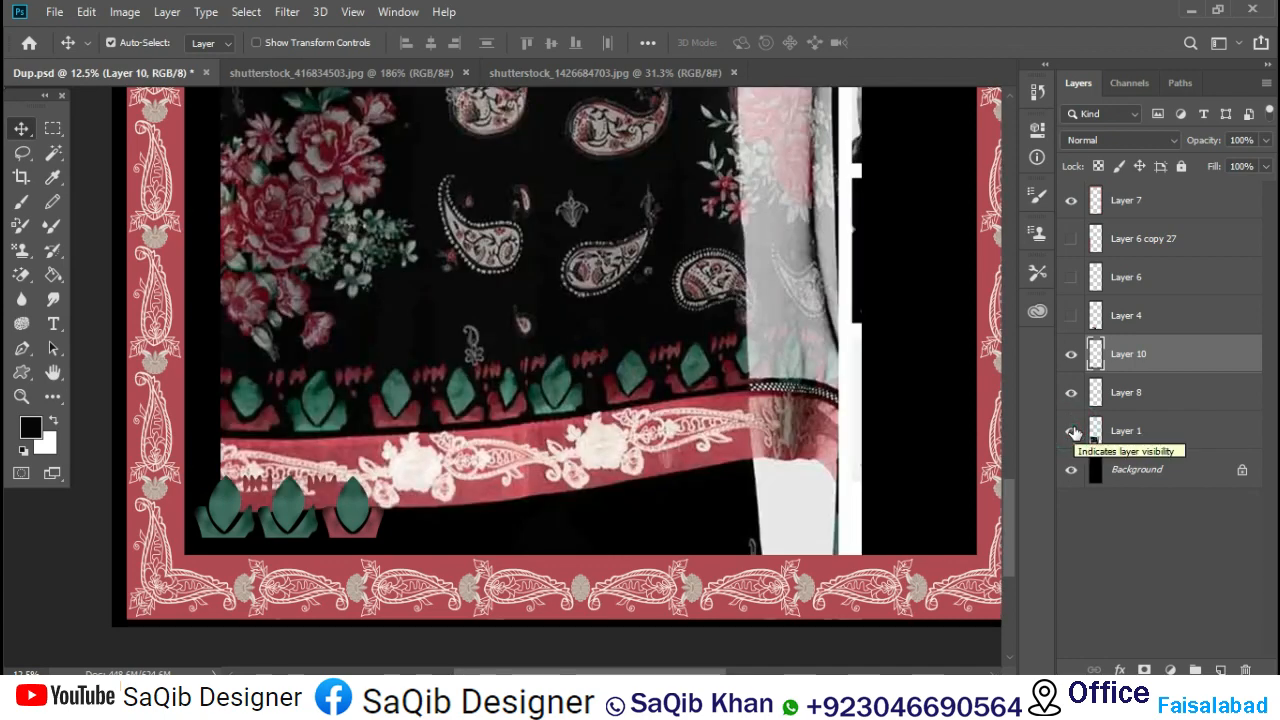
click(1071, 430)
key(ctrl+t)
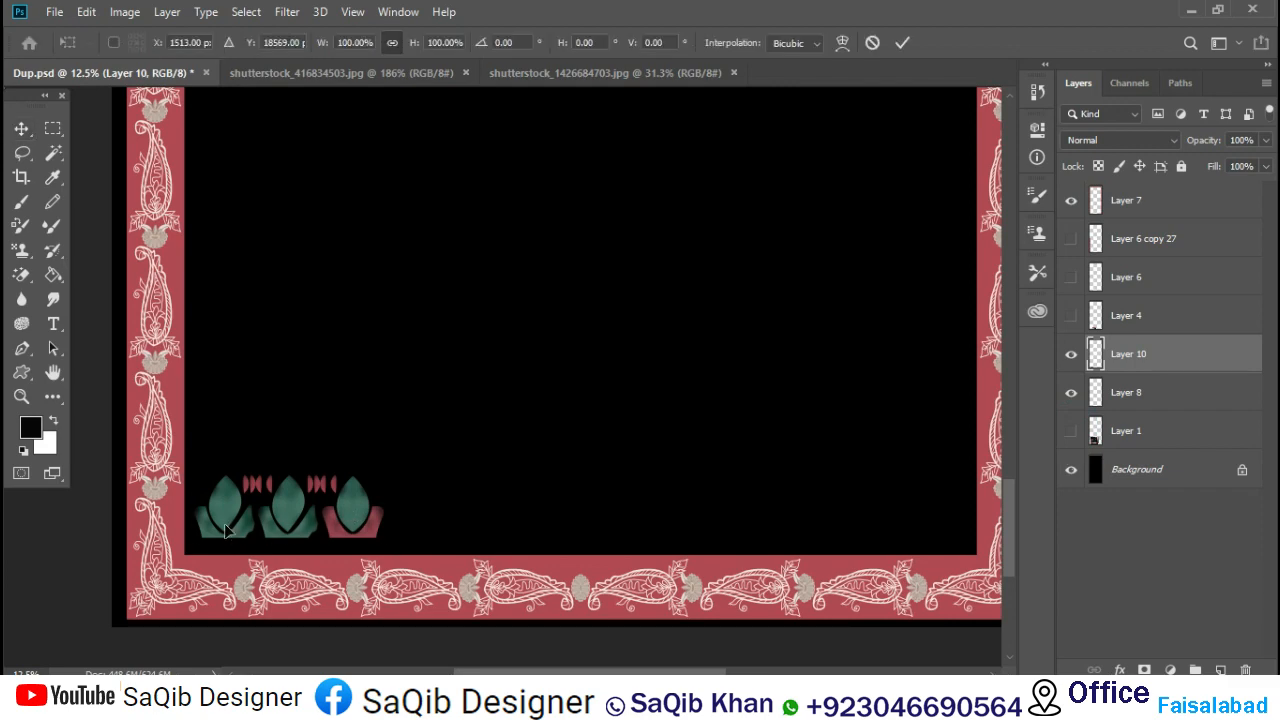
right_click(242, 522)
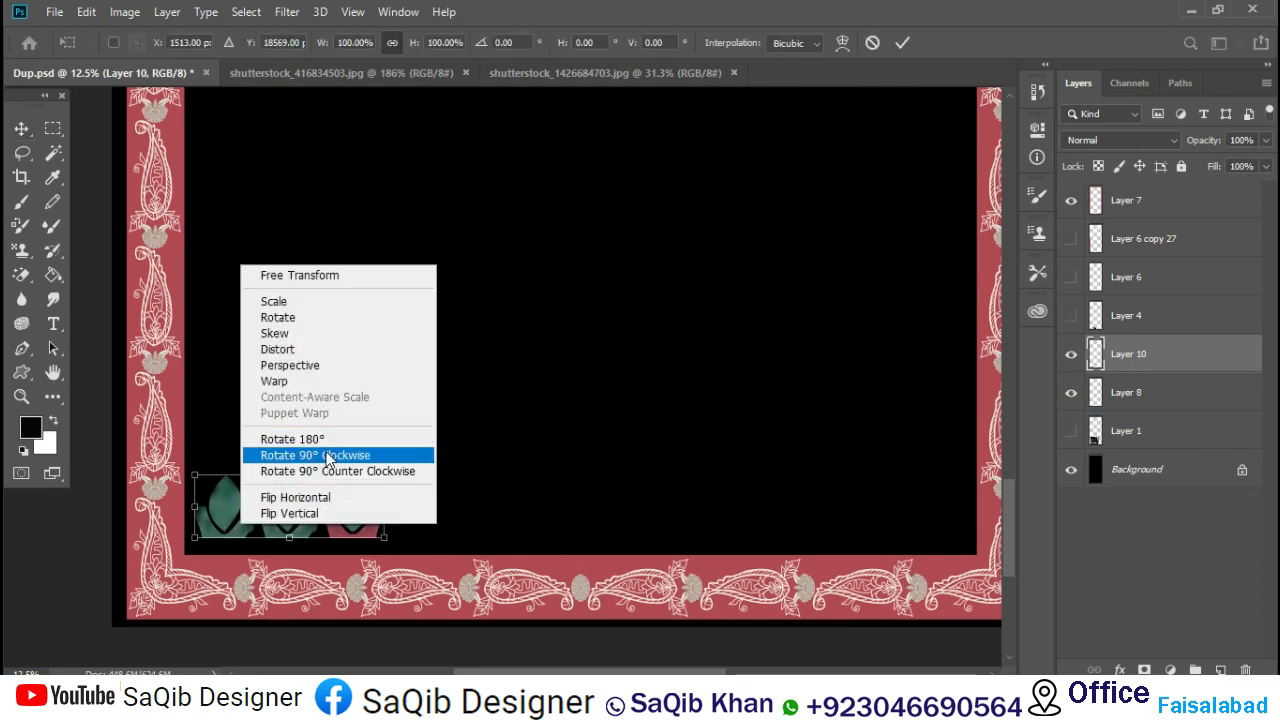
click(305, 455)
drag(294, 514, 234, 449)
key(Return)
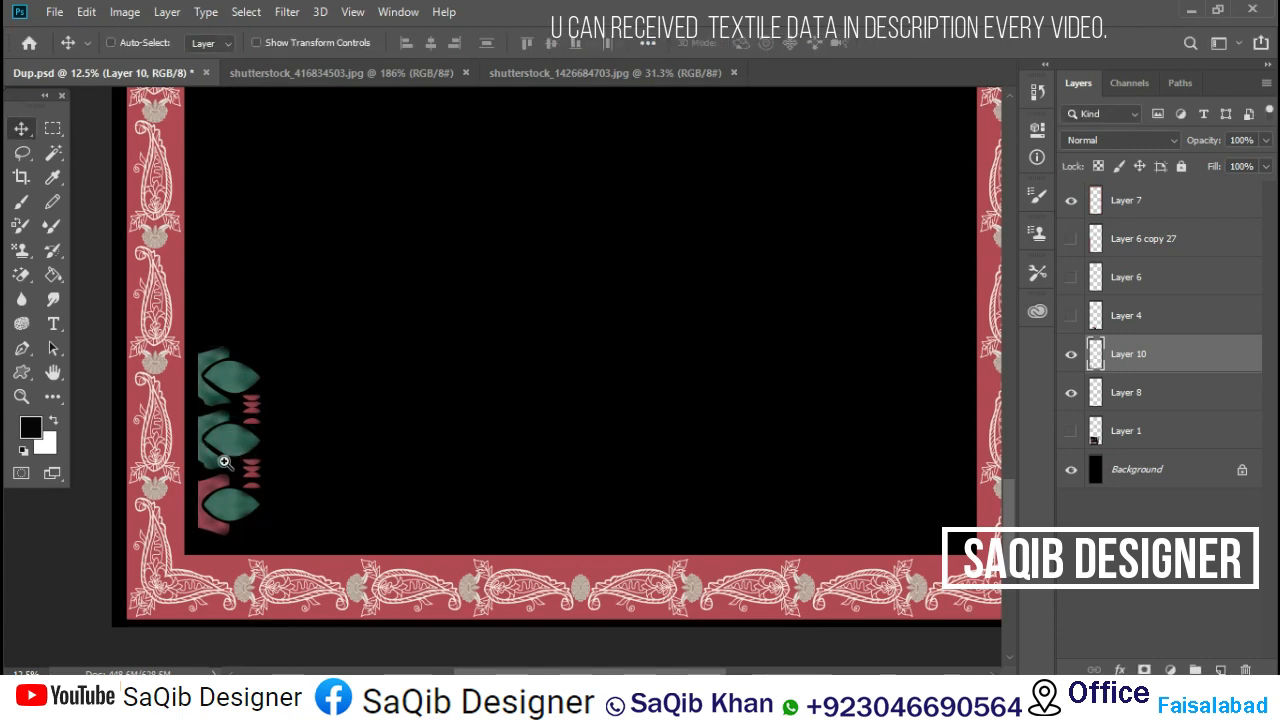
- Move the rotated motif strip slightly down, closer to the bottom border
ctrl+click(218, 459)
ctrl+click(218, 459)
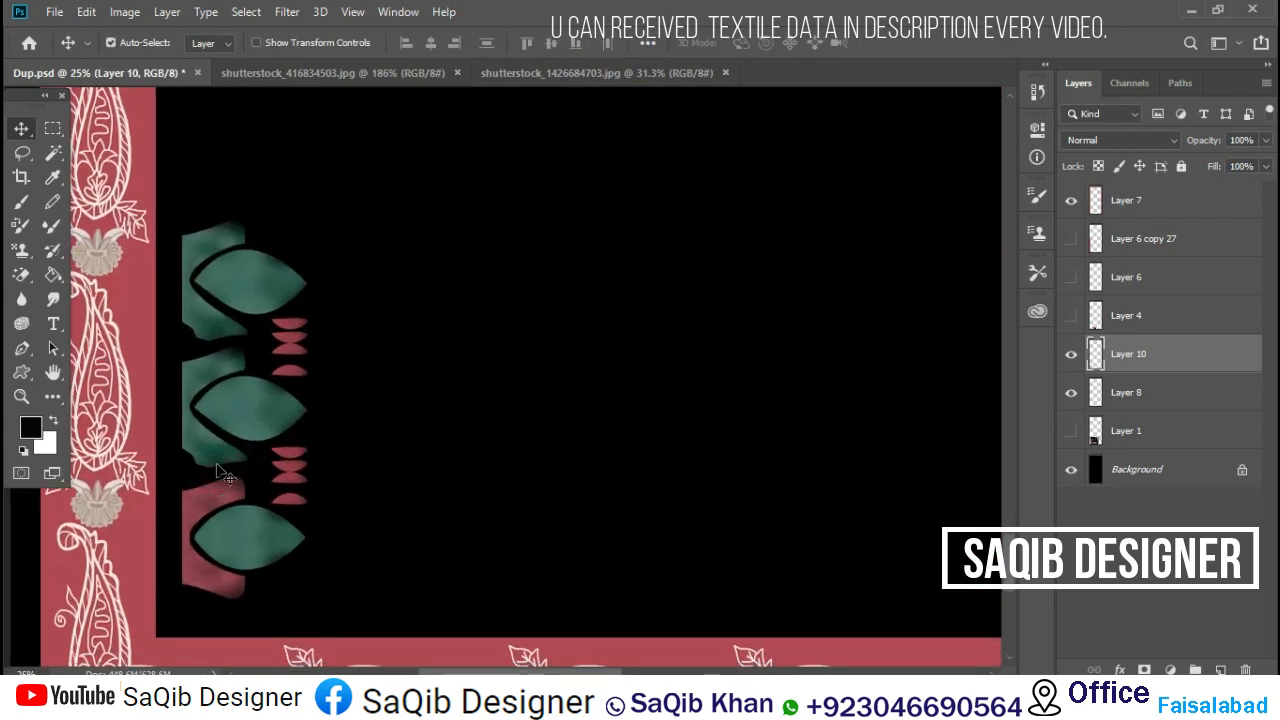
key(l)
drag(330, 529, 290, 517)
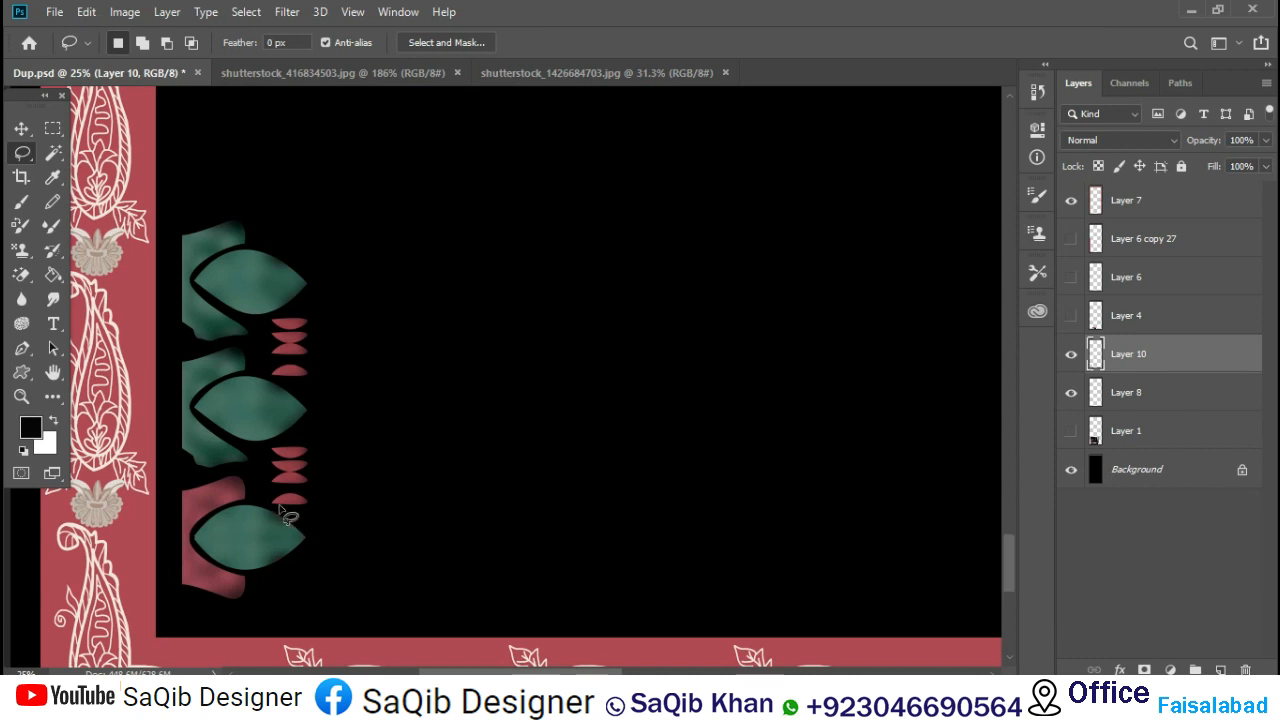
key(v)
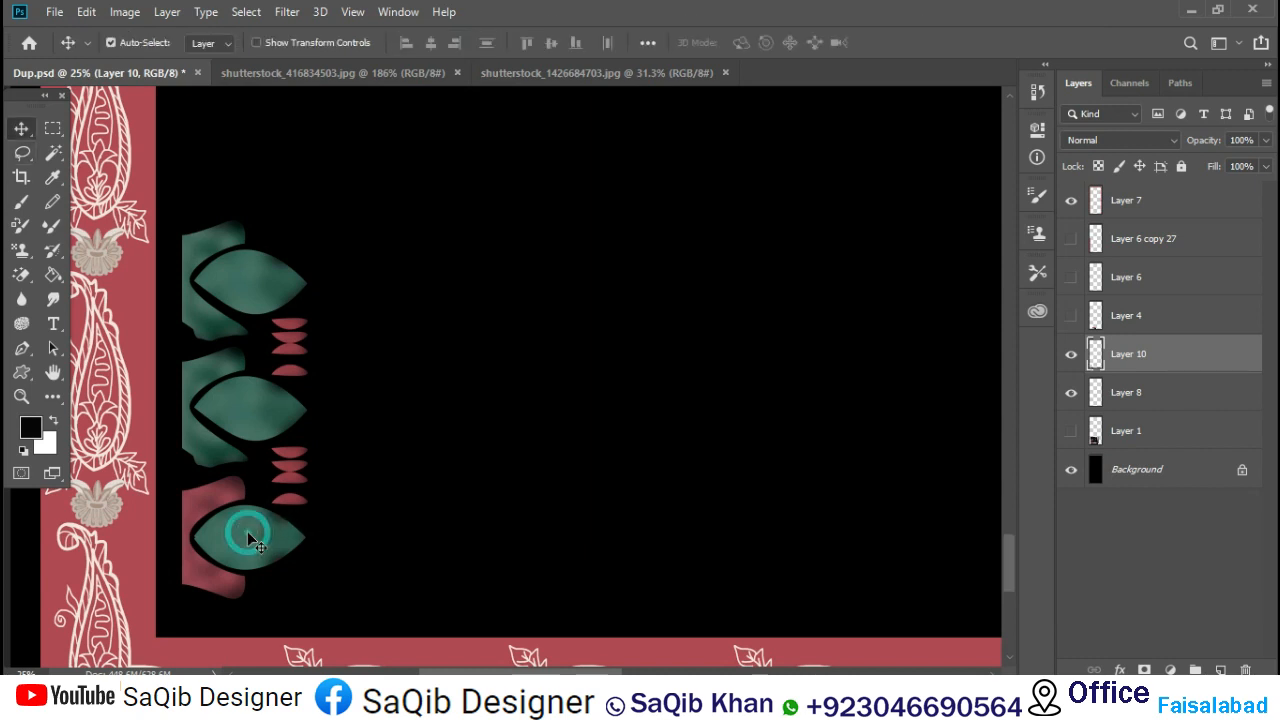
drag(248, 531, 240, 553)
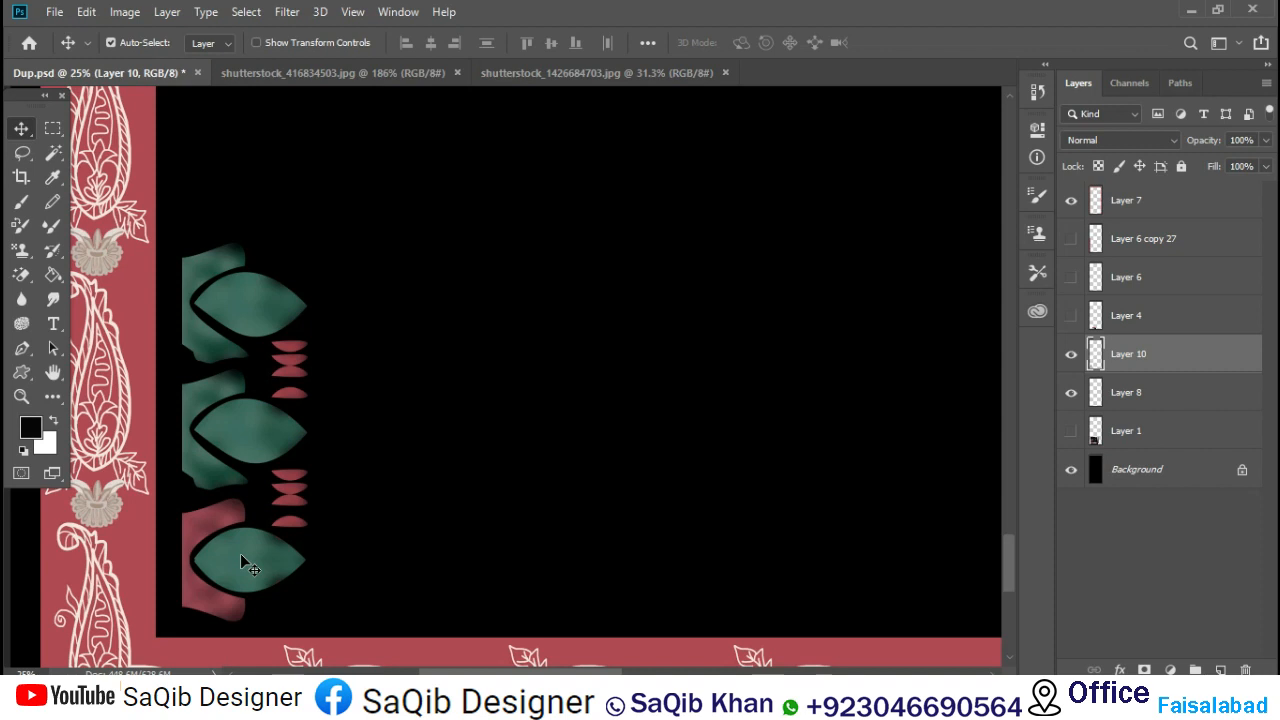
- Duplicate Layer 10 and move the copy straight up so it continues the motif strip directly above the original
key(ctrl+j)
key(ctrl+t)
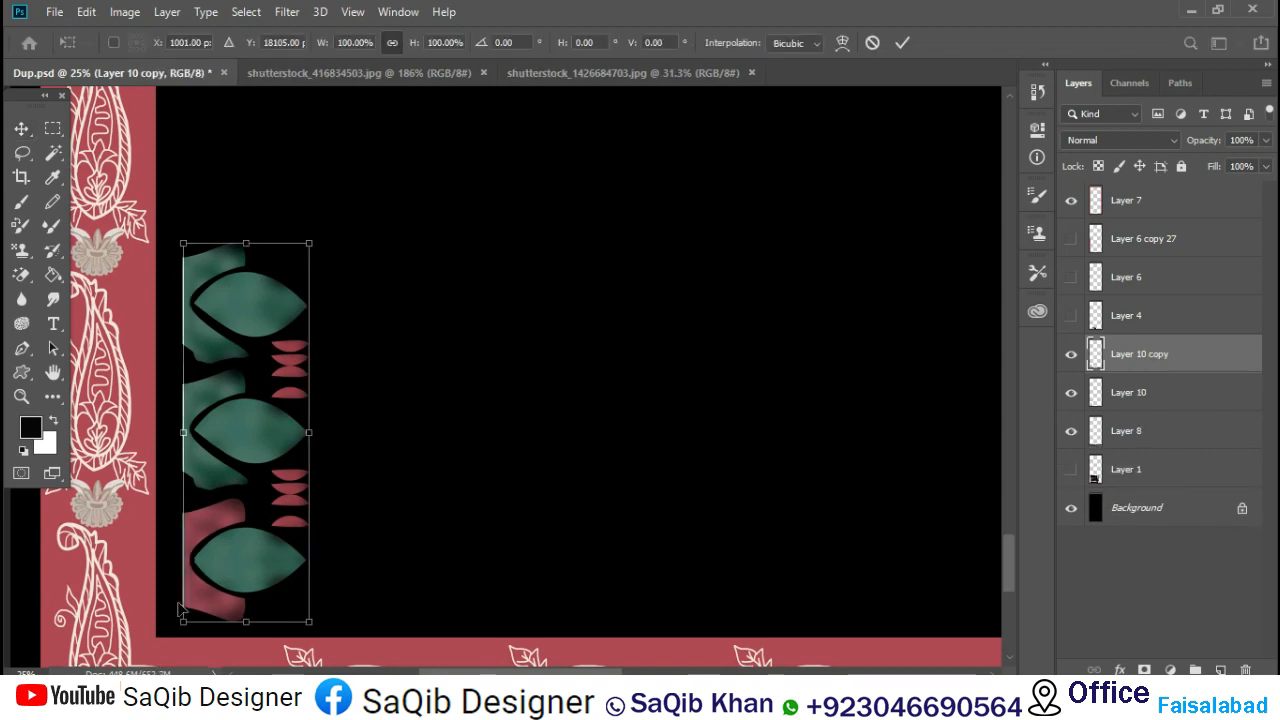
drag(214, 607, 216, 219)
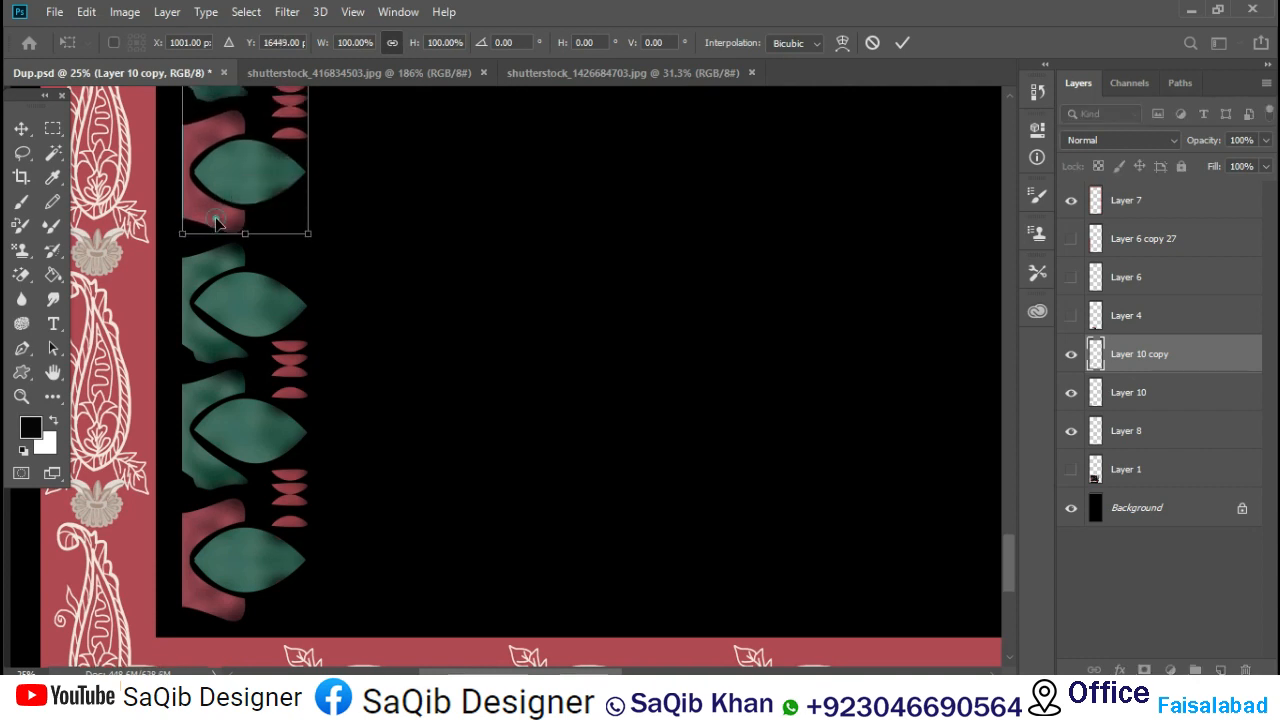
double_click(216, 219)
- Repeat the copied motif upward with the same spacing along the whole left border, and merge the copies into Layer 10
key(ctrl+0)
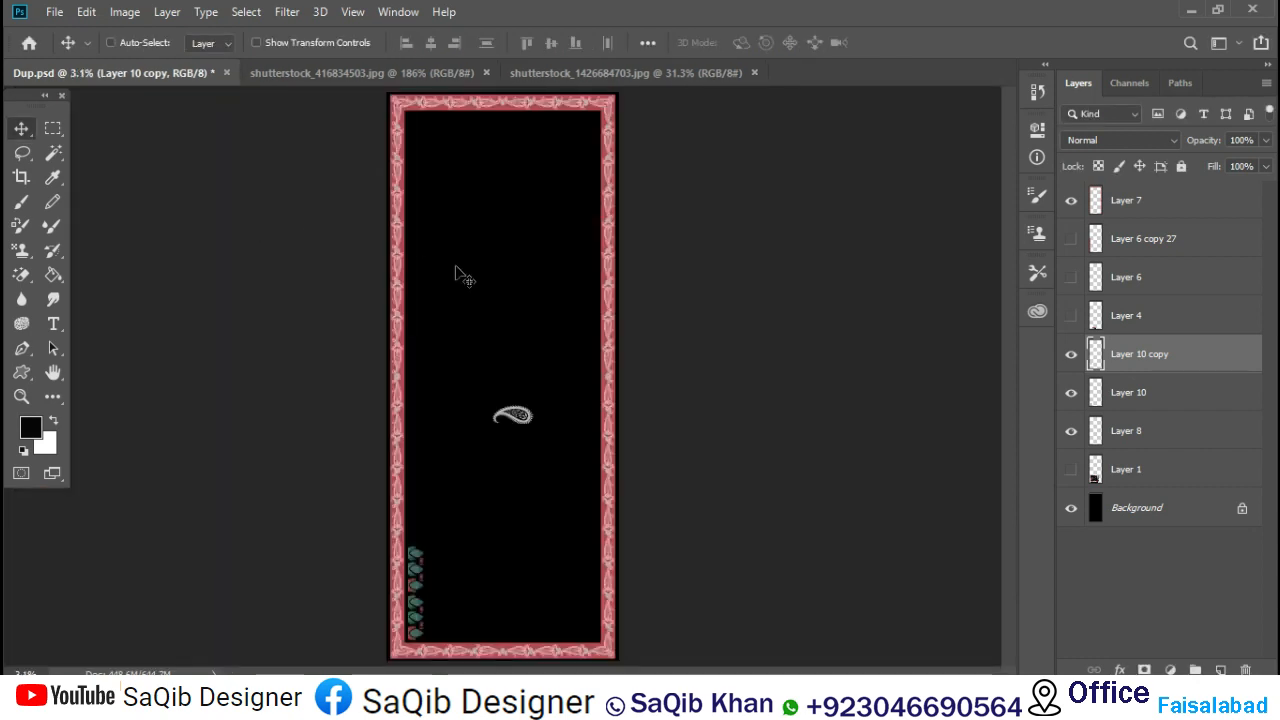
ctrl+click(1096, 353)
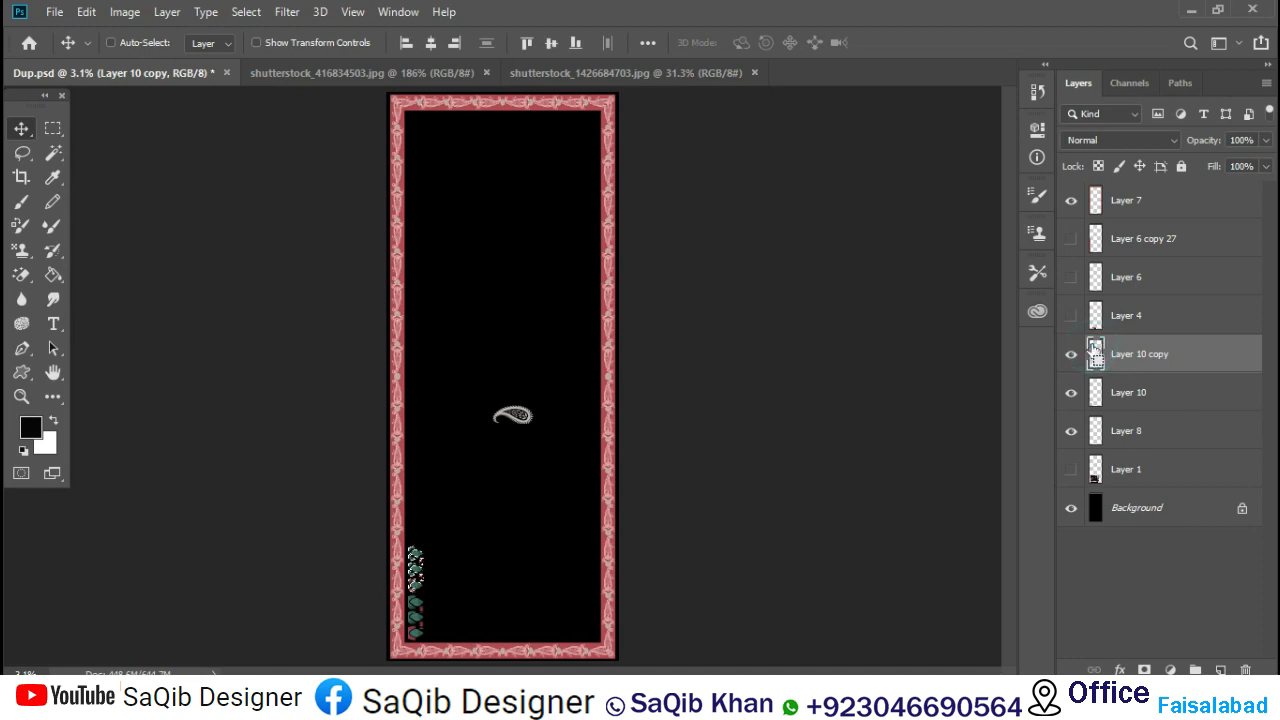
key(ctrl+alt+shift+t)
key(ctrl+alt+shift+t)
key(ctrl+alt+shift+t)
key(ctrl+alt+shift+t)
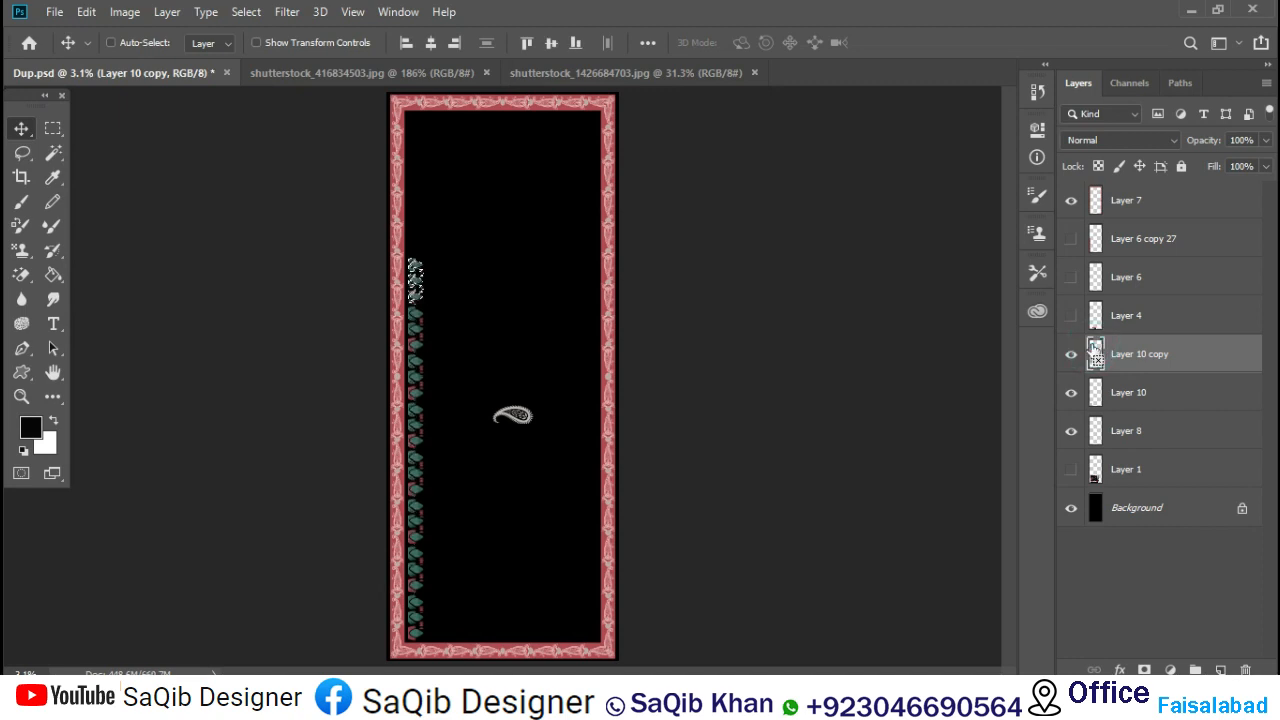
key(ctrl+alt+shift+t)
key(ctrl+alt+shift+t)
key(ctrl+alt+shift+t)
key(ctrl+d)
key(ctrl+e)
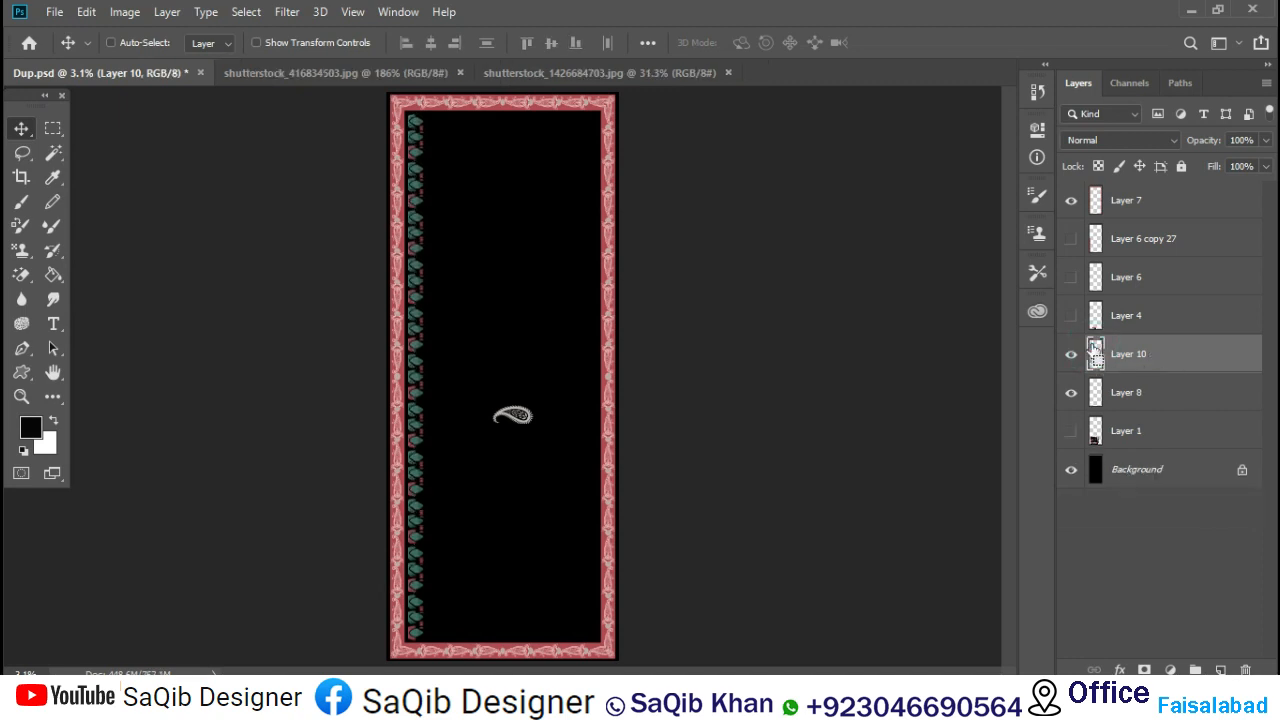
- Show Layer 1 and move the reference photo up and to the right, away from the motif strip
click(1070, 431)
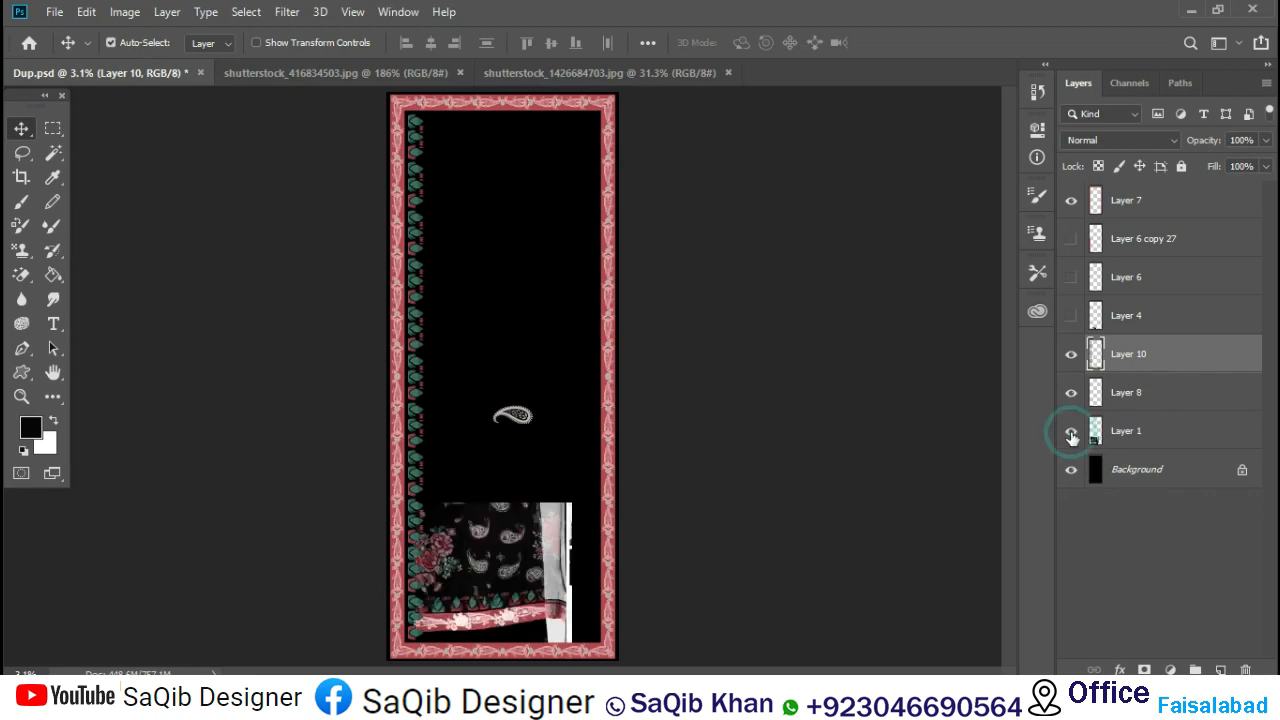
drag(554, 567, 600, 517)
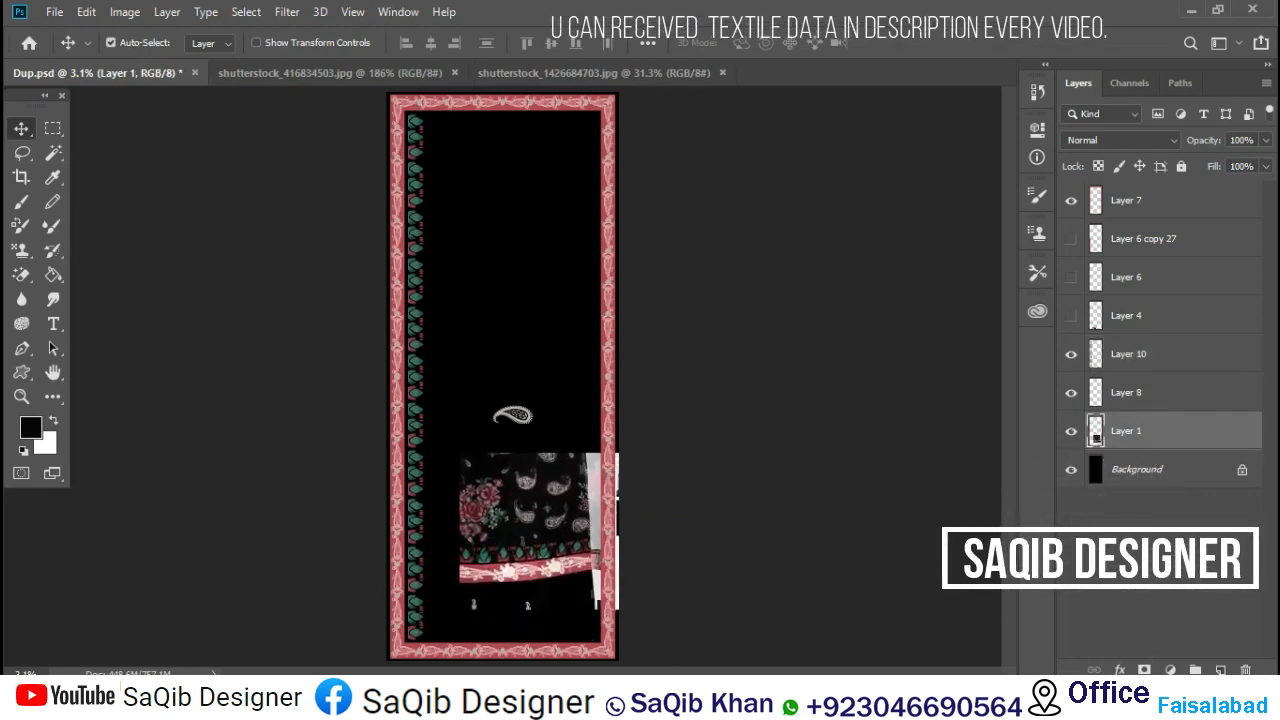
- Switch to the browser and examine the border and hem motifs in the Z23-9B product photo, comparing them with the design
click(392, 688)
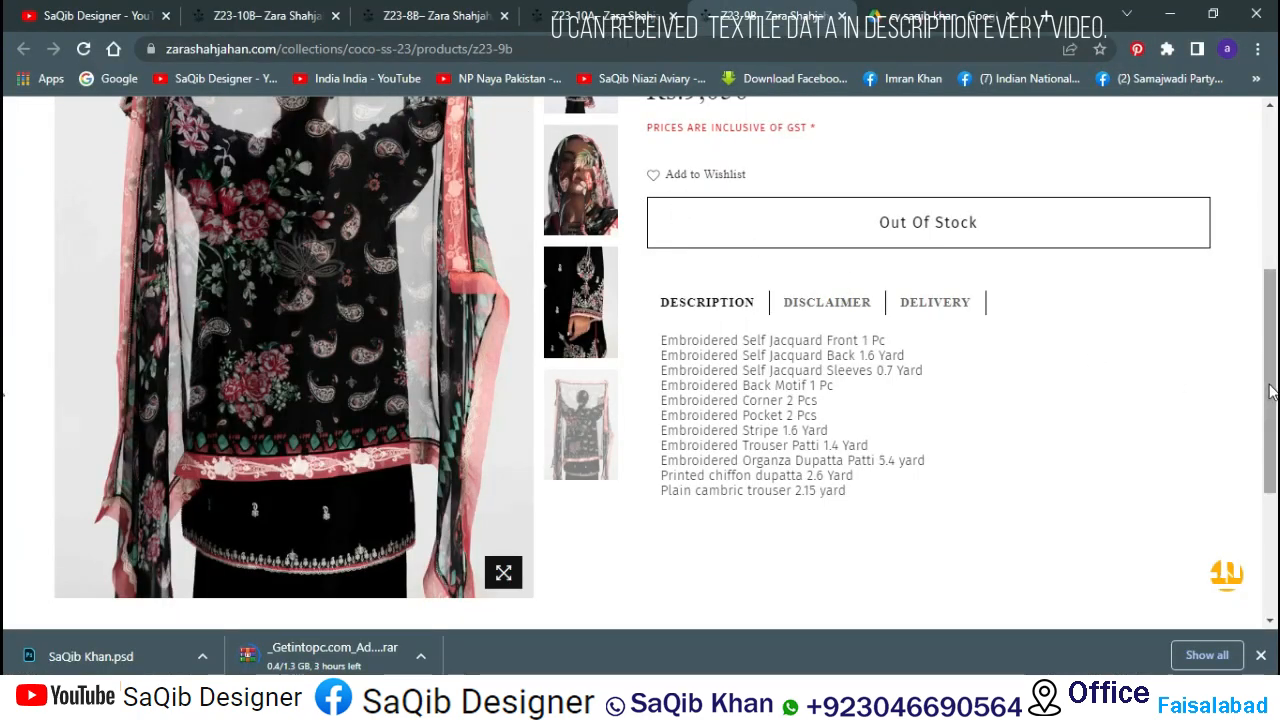
scroll(350, 450, up, 3)
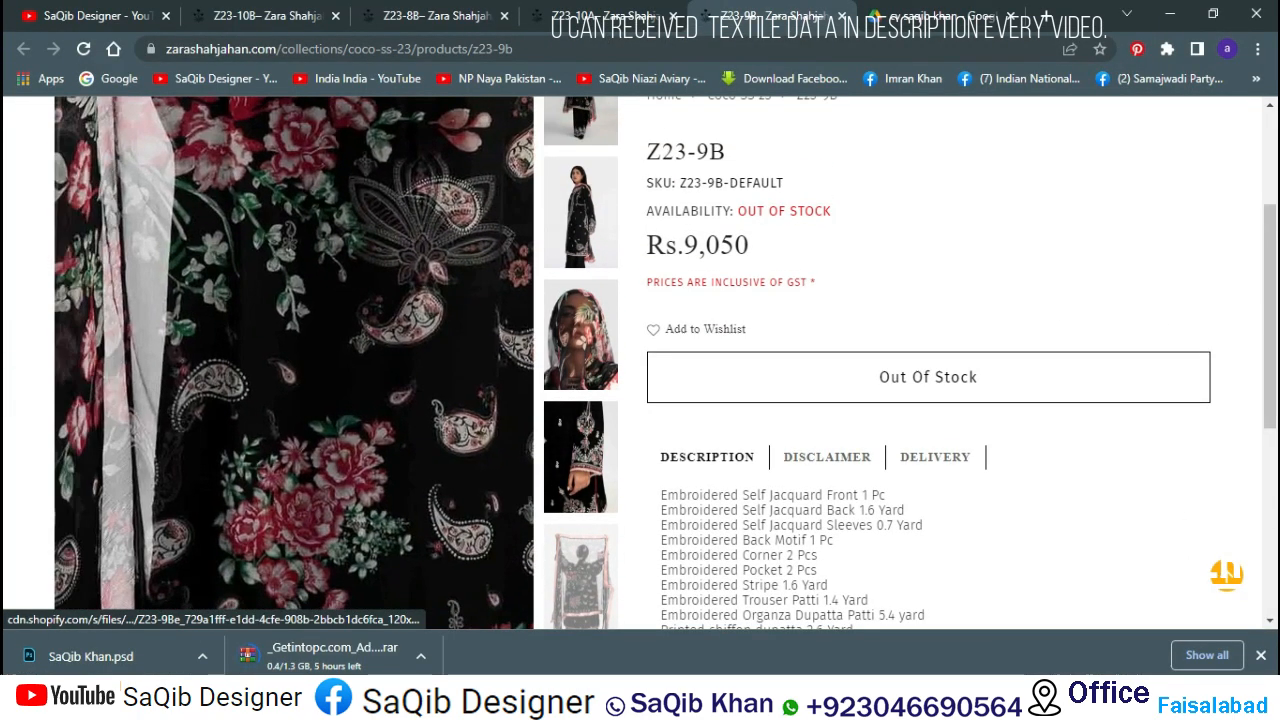
scroll(4, 407, down, 1)
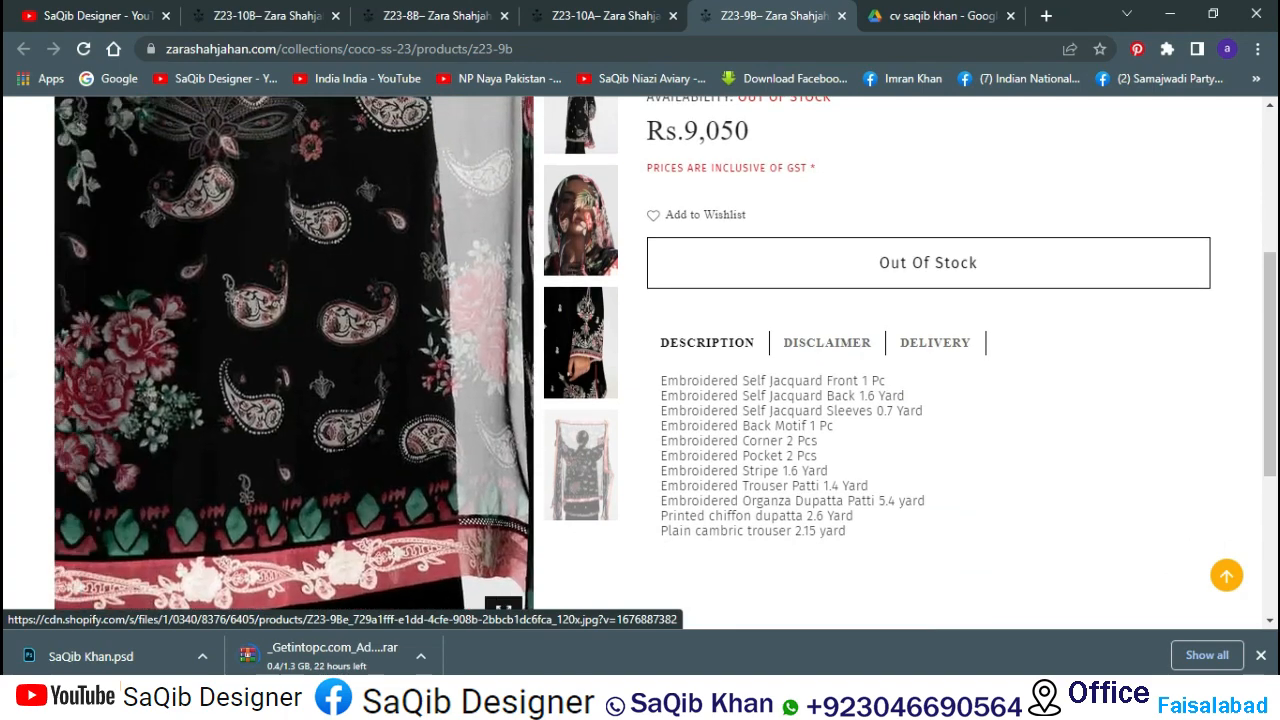
key(alt+Tab)
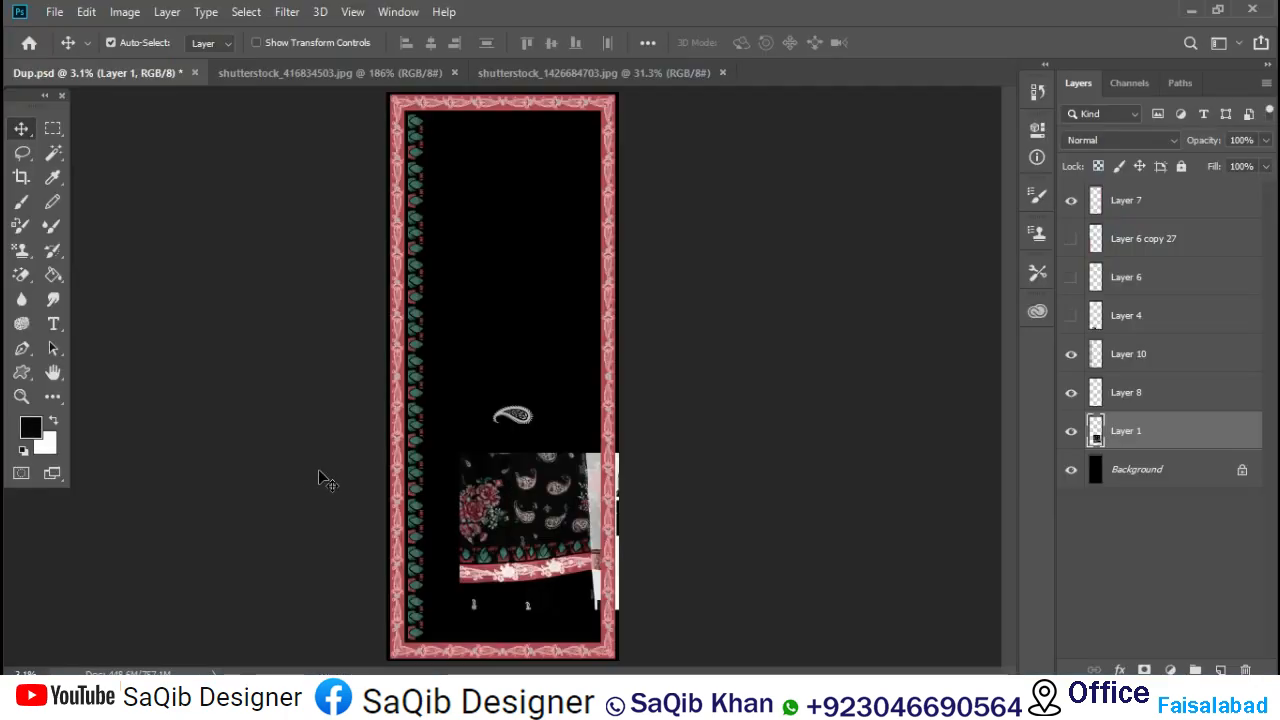
key(alt+Tab)
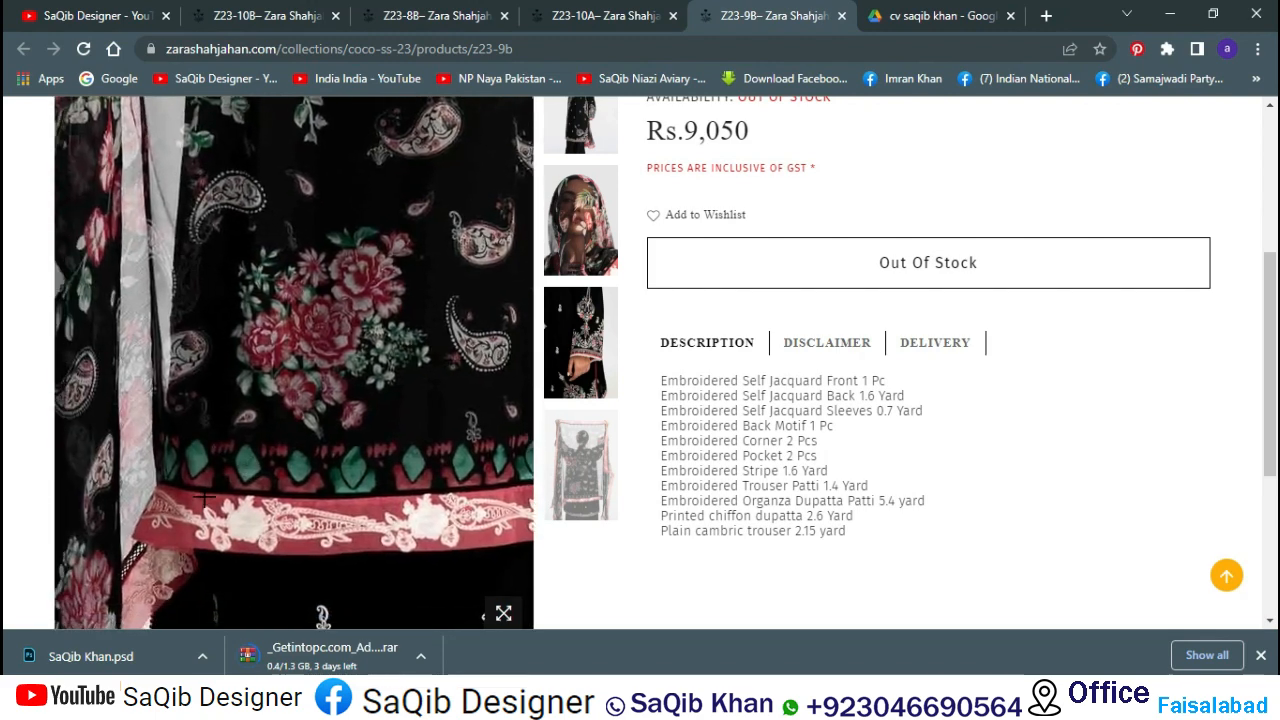
key(alt+Tab)
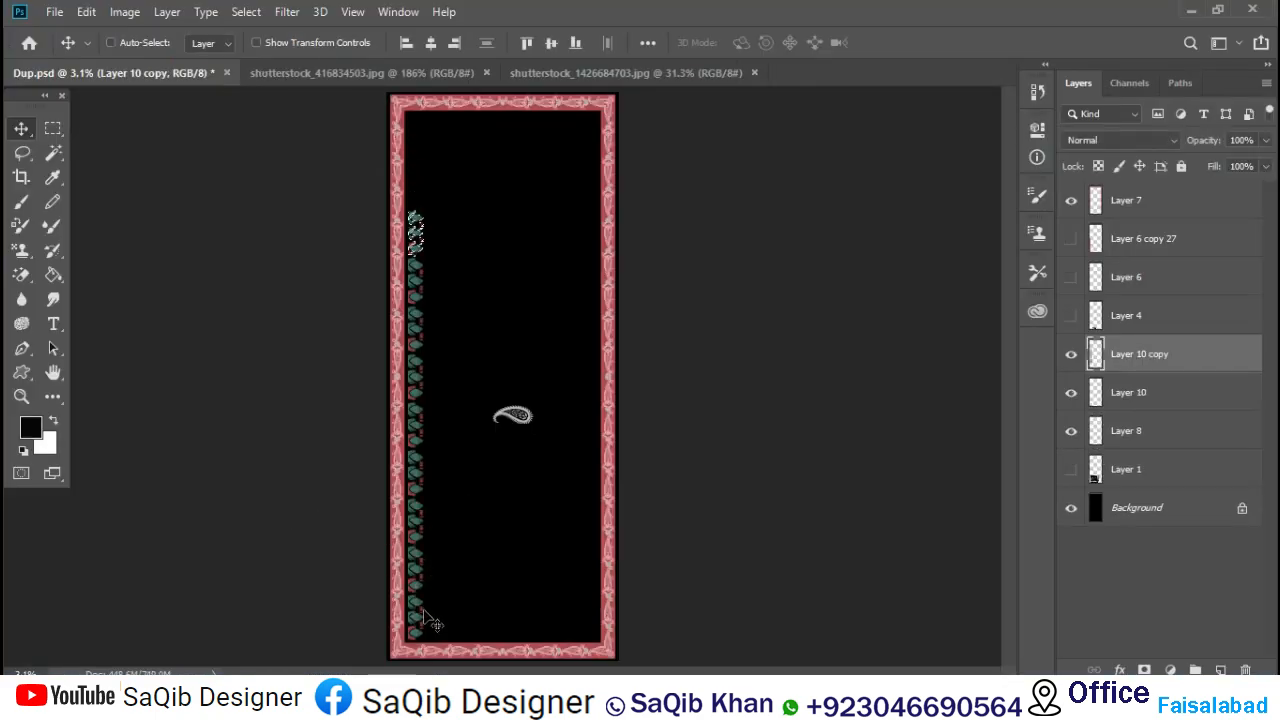
- Undo the repeated motif copies along the left border and check the leaf-and-petal hem in the Z23-9B product photo
key(ctrl+z)
key(ctrl+z)
key(ctrl+z)
key(ctrl+z)
key(ctrl+z)
key(ctrl+z)
key(ctrl+z)
key(ctrl+z)
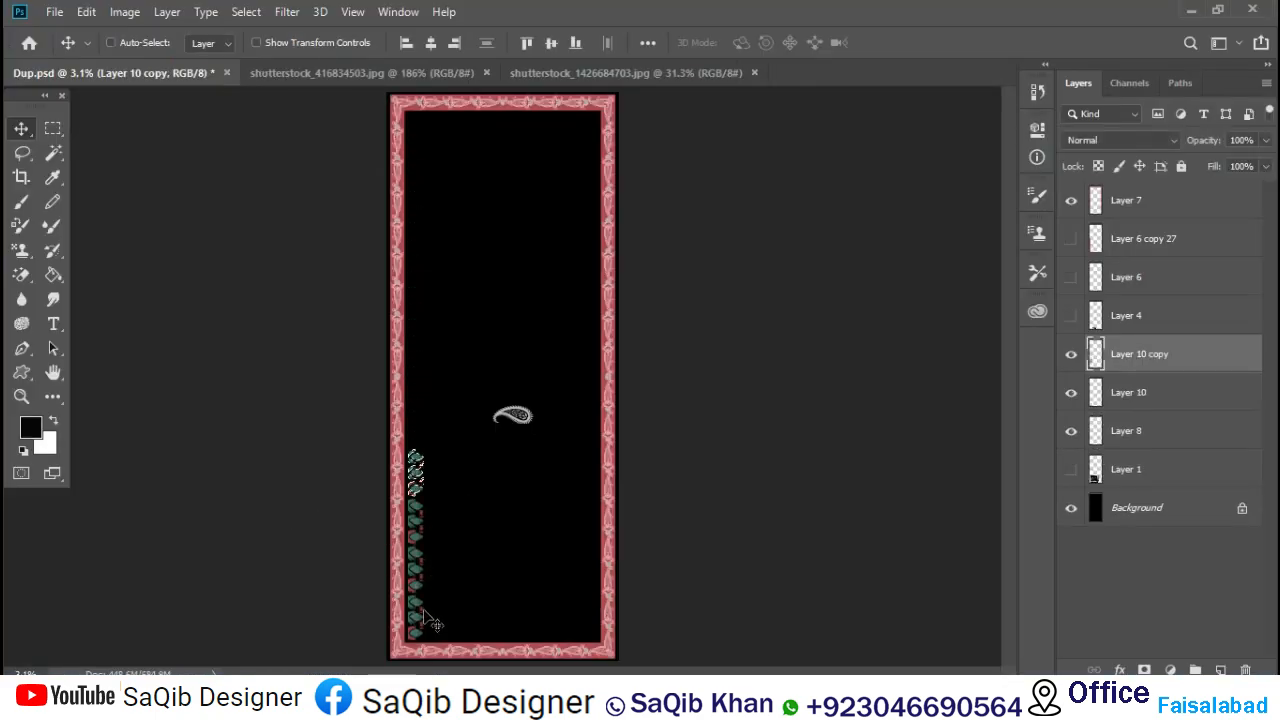
key(alt+Tab)
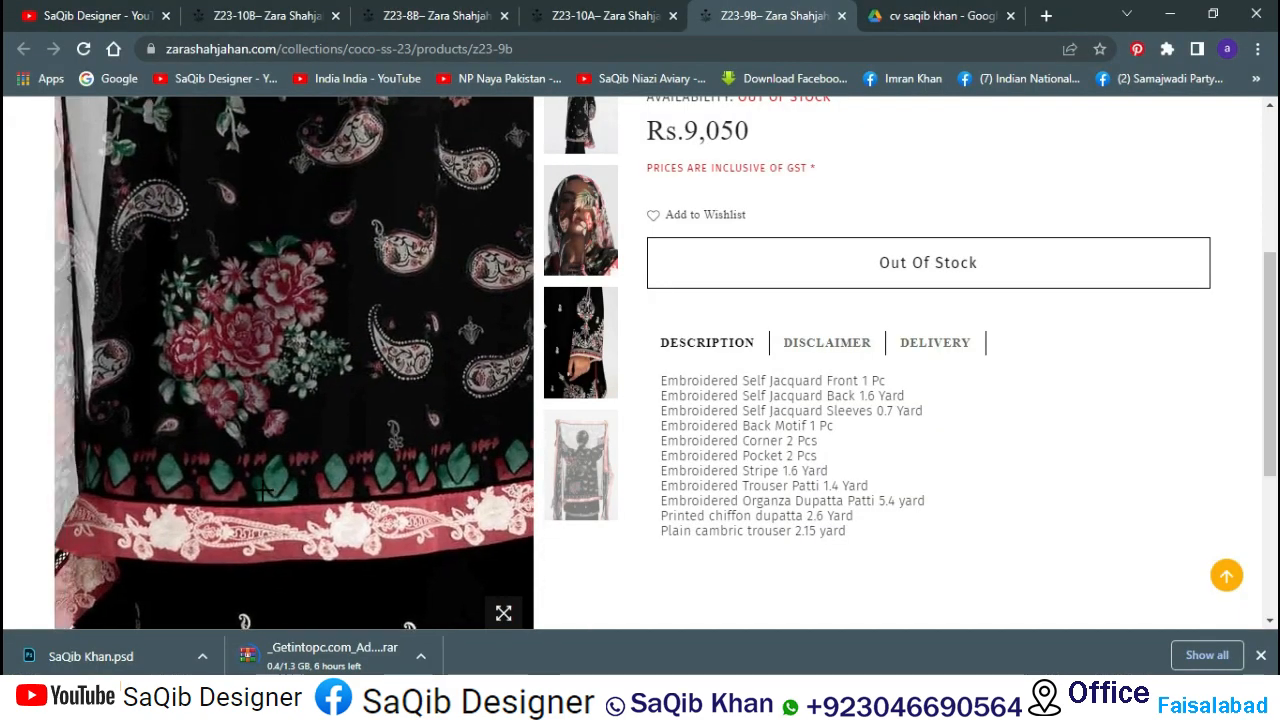
key(alt+Tab)
- Delete the Layer 10 copy motif group and place the remaining Layer 10 group just inside the left border near the lower corner
drag(365, 532, 475, 635)
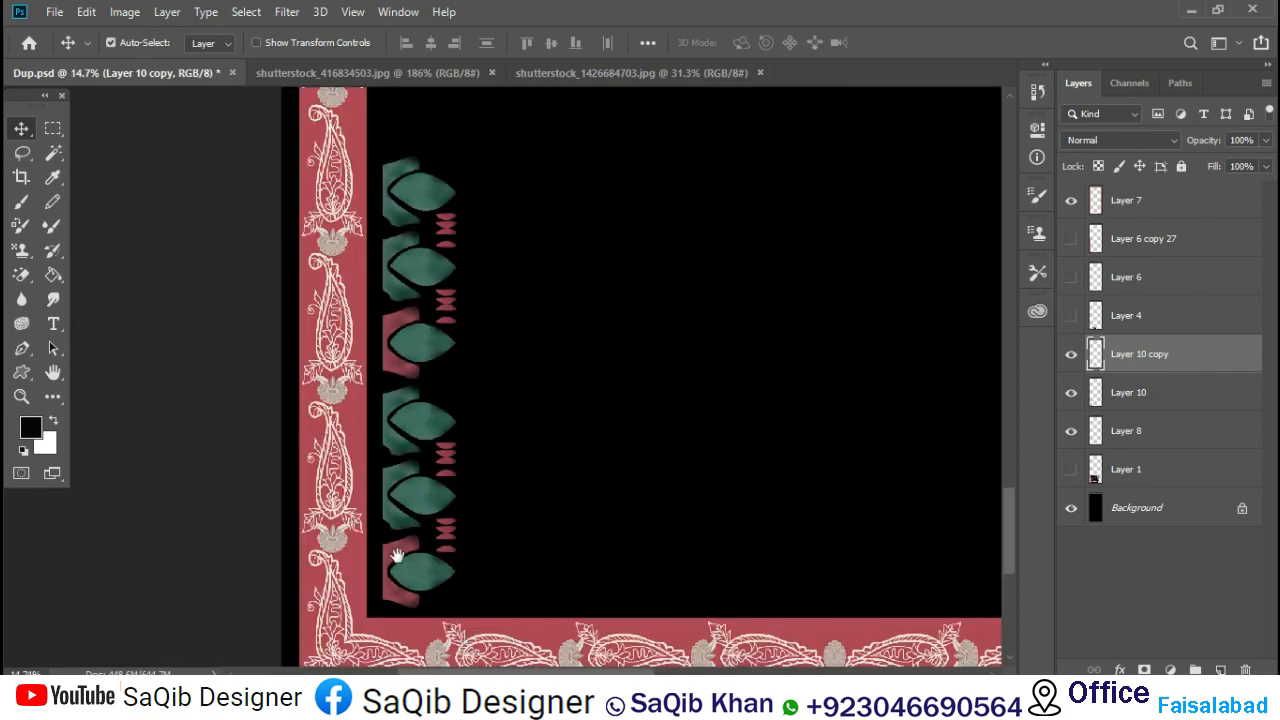
click(405, 512)
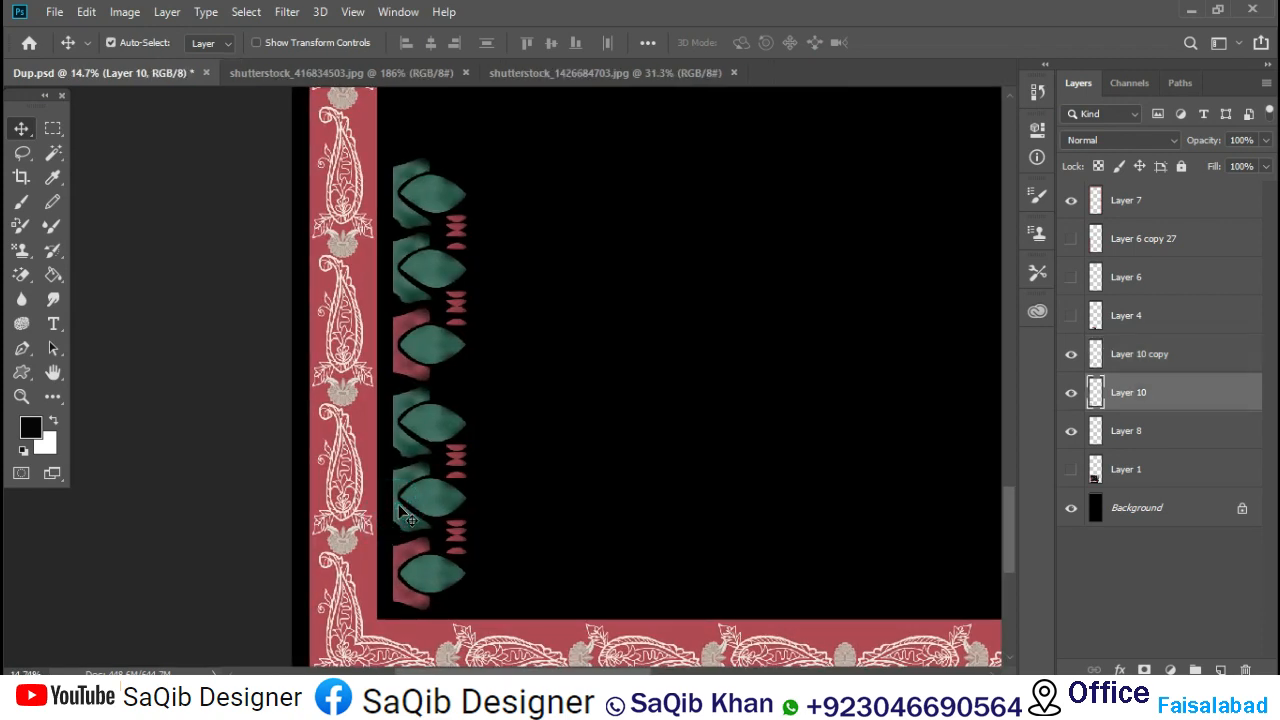
drag(415, 554, 508, 549)
click(533, 553)
click(420, 345)
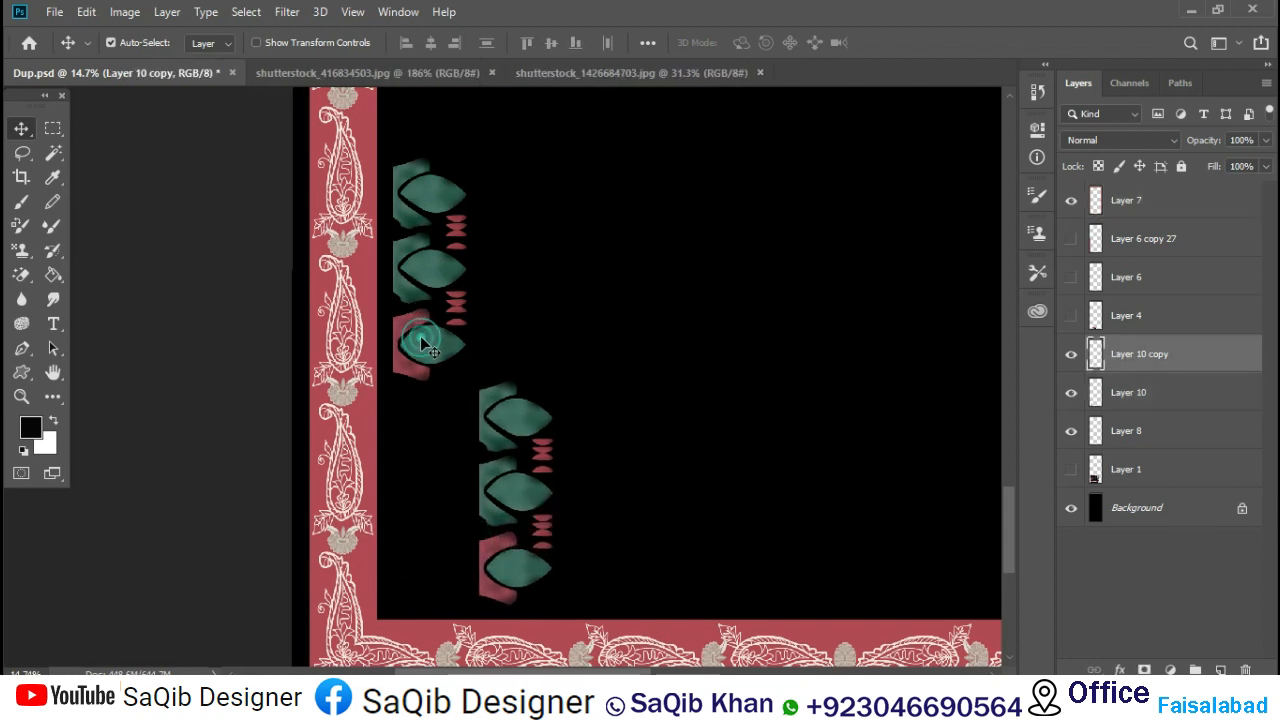
key(Delete)
mouse_move(512, 417)
mouse_down()
mouse_move(431, 401)
mouse_move(468, 433)
mouse_up()
- Select the topmost green-petal leaf motif in Layer 10 with the Lasso tool and delete it
key(l)
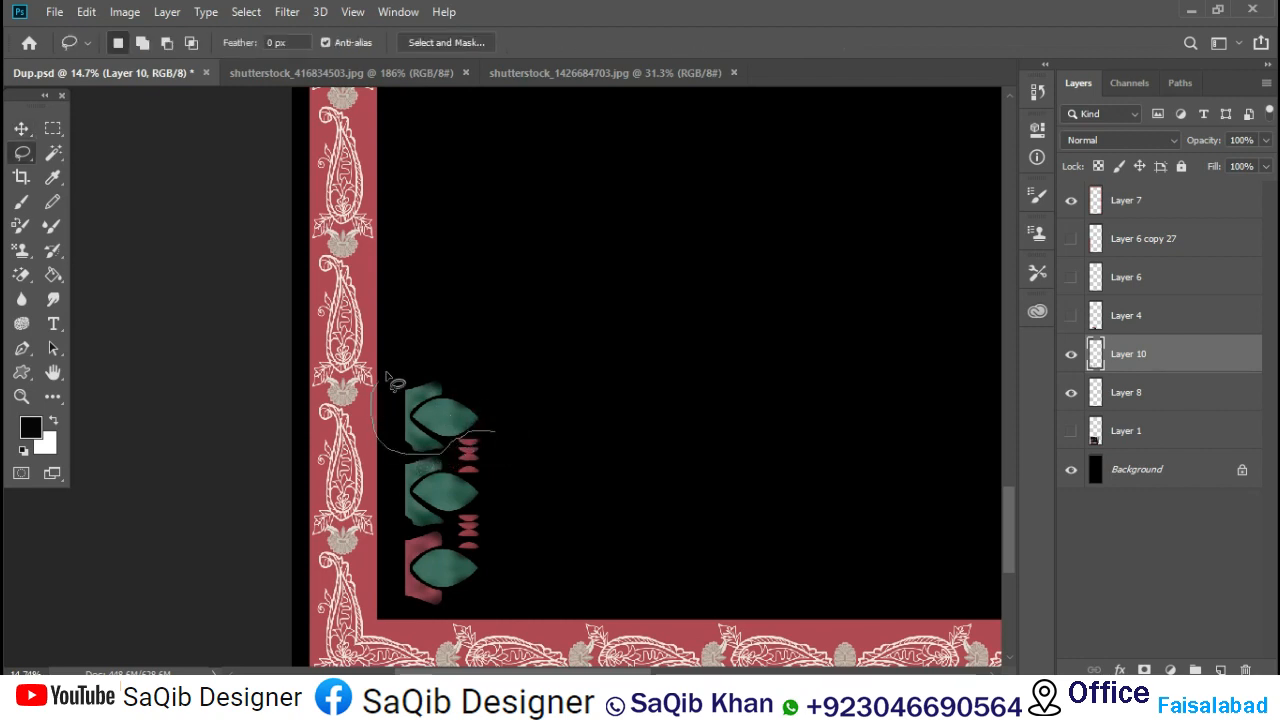
drag(393, 383, 518, 423)
key(Delete)
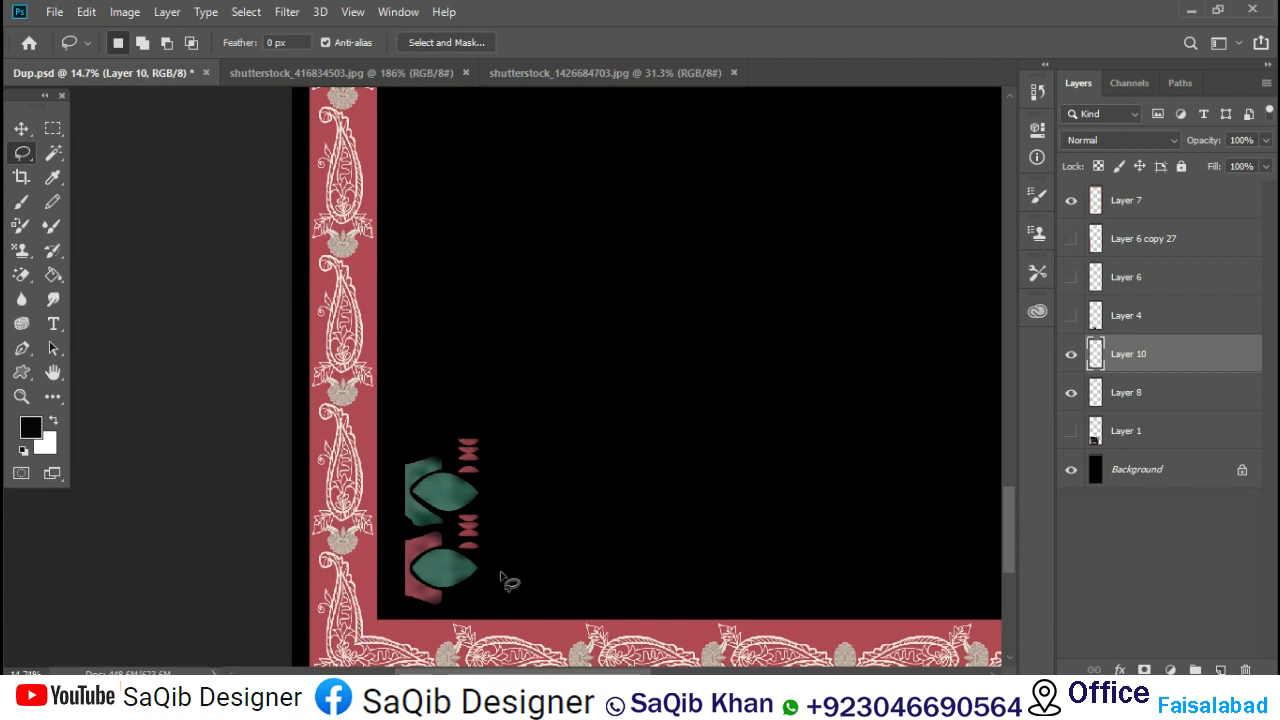
- Lasso the lowest red-petal leaf motif and place a copy of it at the top of the motif group, then deselect
drag(494, 569, 463, 556)
drag(424, 625, 538, 617)
key(v)
alt+drag(434, 581, 436, 428)
key(ctrl+d)
- Duplicate Layer 10 and move the copy straight up so the three-leaf group continues directly above the original
key(ctrl+j)
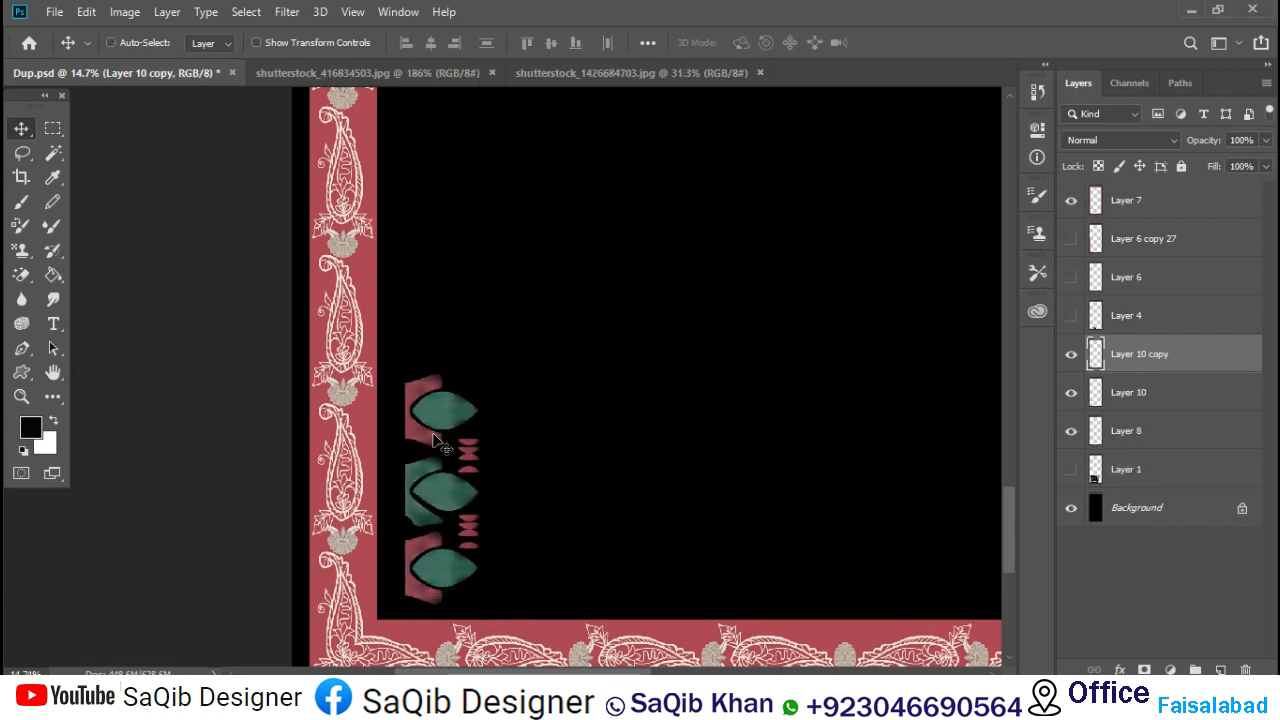
key(ctrl+t)
drag(462, 538, 456, 296)
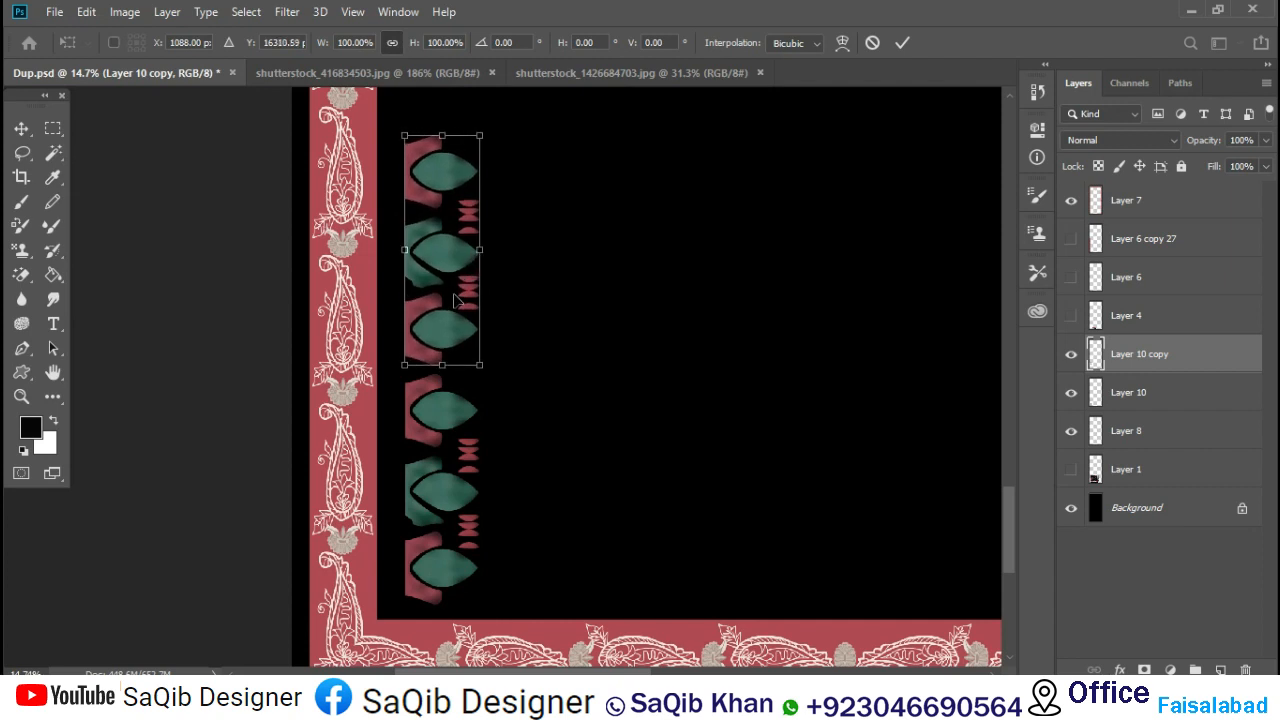
key(Return)
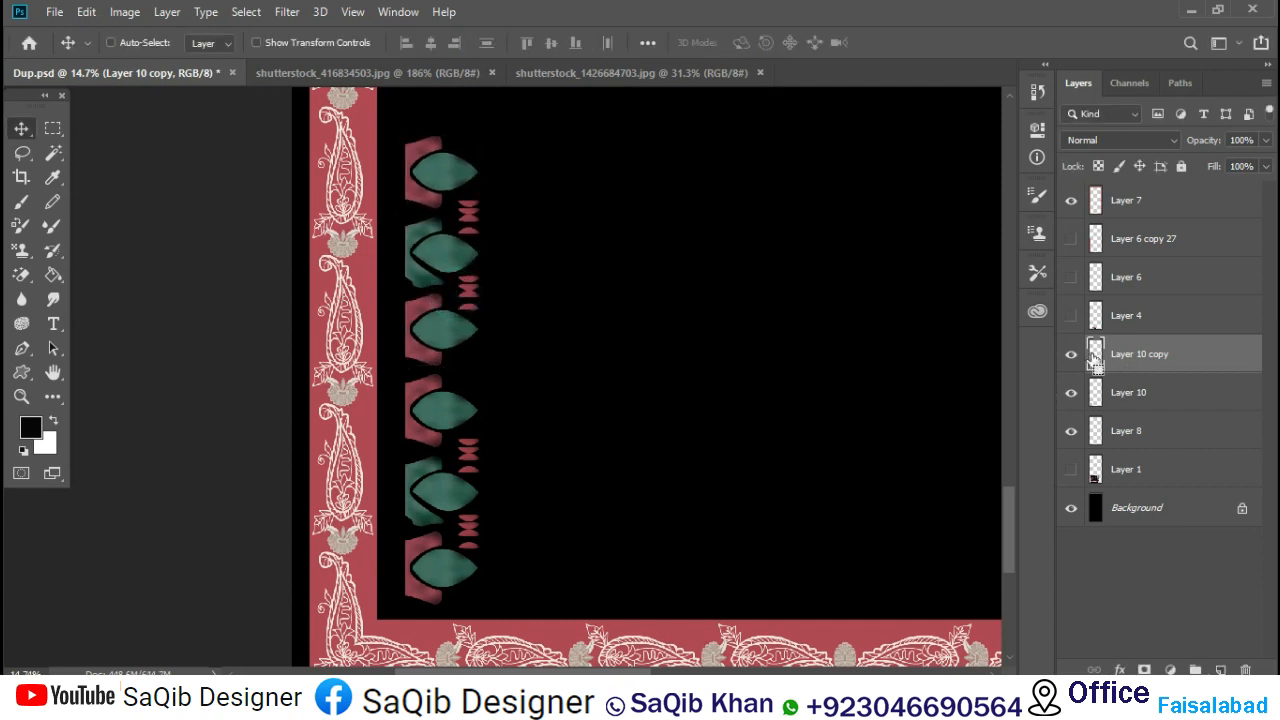
- Repeat the three-leaf group upward with the same spacing to the top of the left border, and merge the copies into Layer 10
ctrl+click(1094, 358)
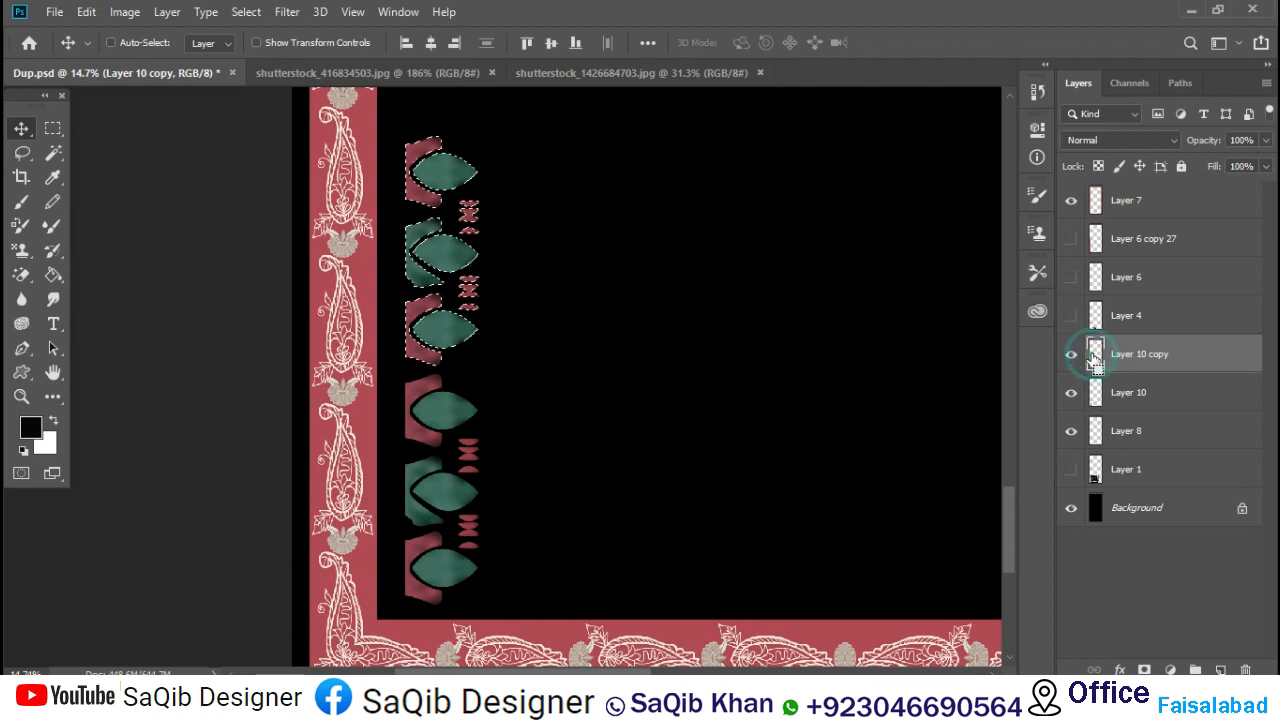
key(ctrl+0)
key(ctrl+alt+shift+t)
key(ctrl+alt+shift+t)
key(ctrl+alt+shift+t)
key(ctrl+alt+shift+t)
key(ctrl+alt+shift+t)
key(ctrl+alt+shift+t)
key(ctrl+alt+shift+t)
key(ctrl+alt+shift+t)
key(ctrl+alt+shift+t)
key(ctrl+alt+shift+t)
key(ctrl+alt+shift+t)
key(ctrl+alt+shift+t)
key(ctrl+alt+shift+t)
key(ctrl+alt+shift+t)
key(ctrl+alt+shift+t)
key(ctrl+alt+shift+t)
key(ctrl+alt+shift+t)
key(ctrl+alt+shift+t)
key(ctrl+alt+shift+t)
key(ctrl+alt+shift+t)
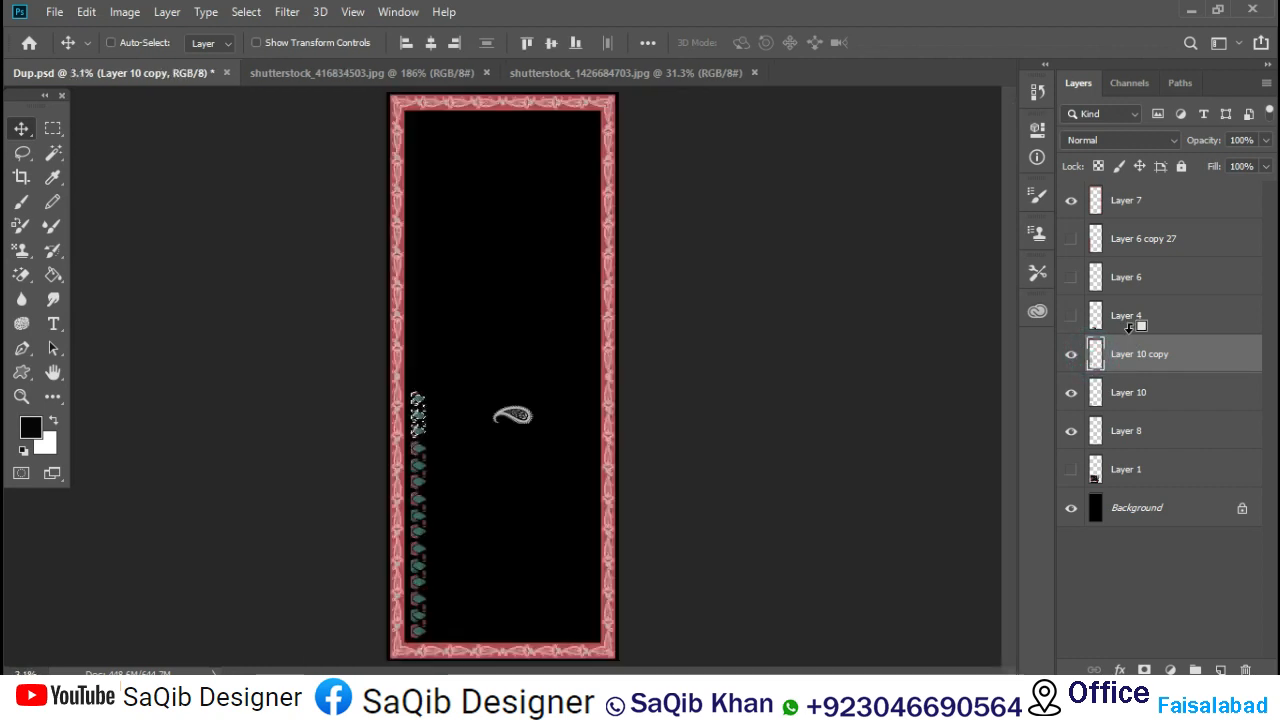
key(ctrl+d)
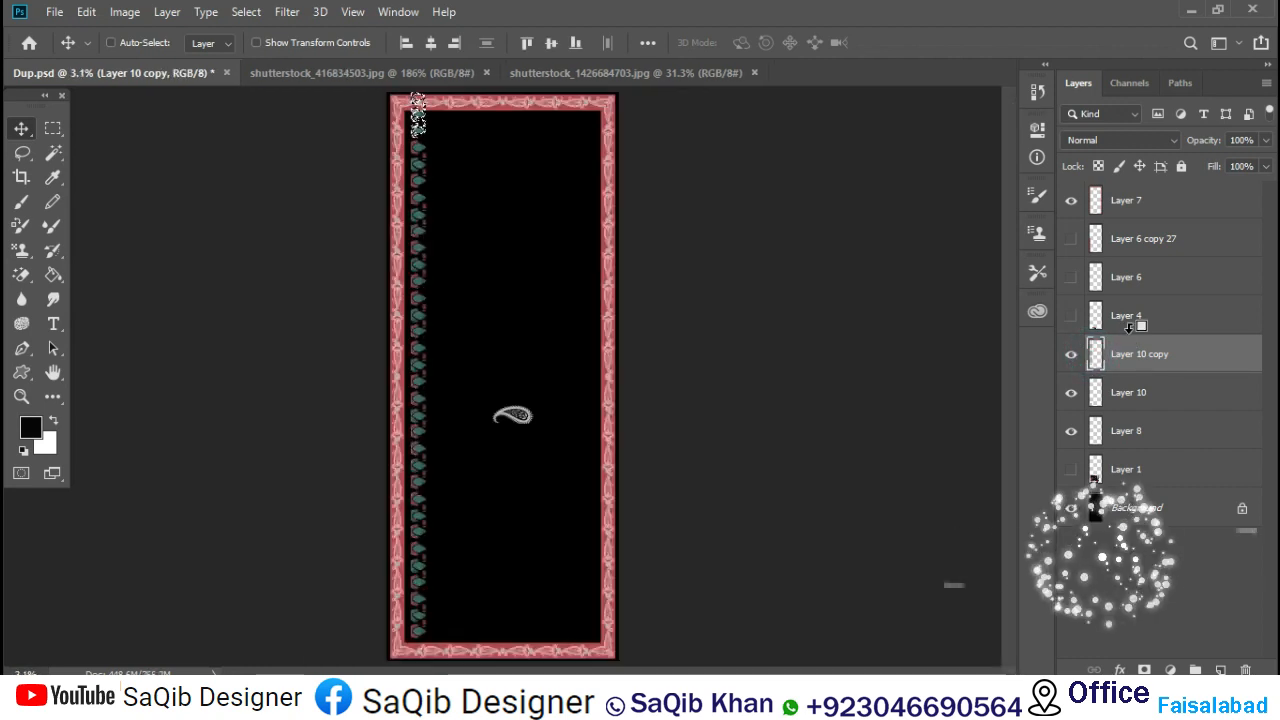
key(ctrl+e)
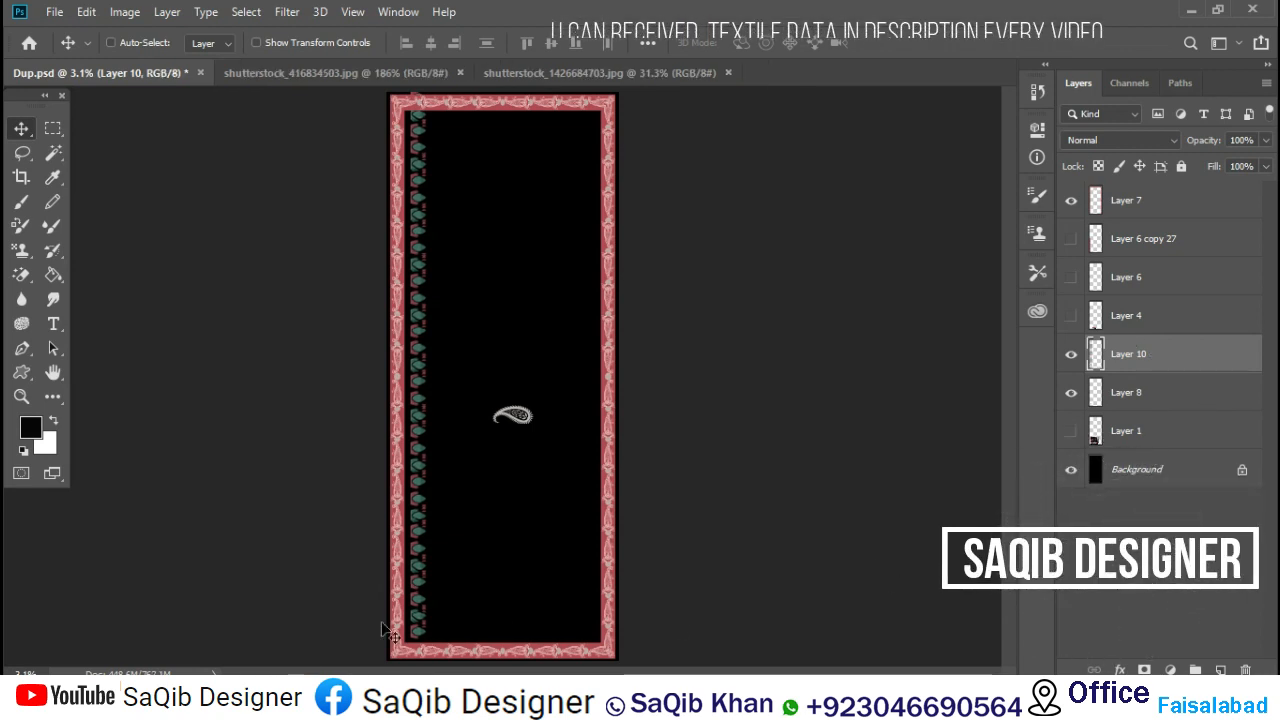
- Scale the merged motif strip down proportionally and position it close to the inner edge of the left border
key(ctrl+t)
mouse_move(430, 643)
mouse_down()
mouse_move(415, 512)
mouse_move(418, 636)
mouse_up()
key(Return)
- Draw a triangular Pen path across the strip's lower end, convert it to a selection, and delete that part to form a diagonal corner cut
drag(370, 577, 473, 657)
drag(478, 472, 458, 495)
key(p)
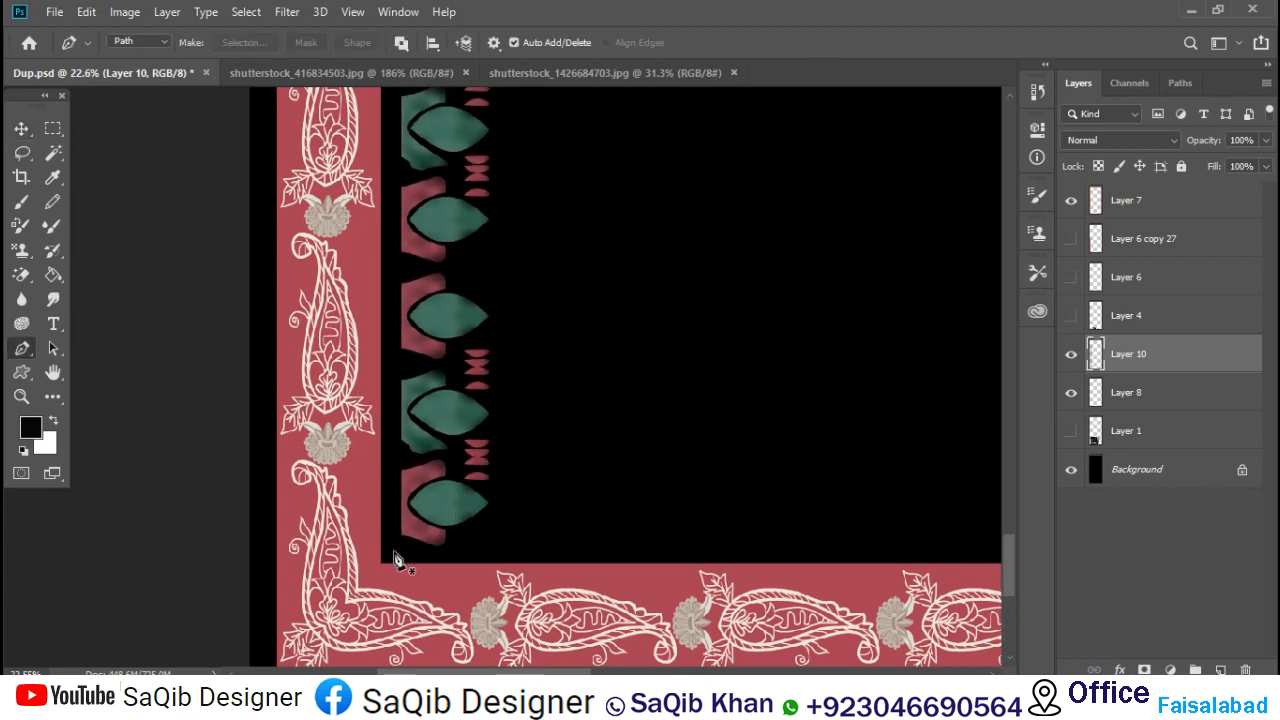
click(381, 551)
click(582, 354)
click(582, 570)
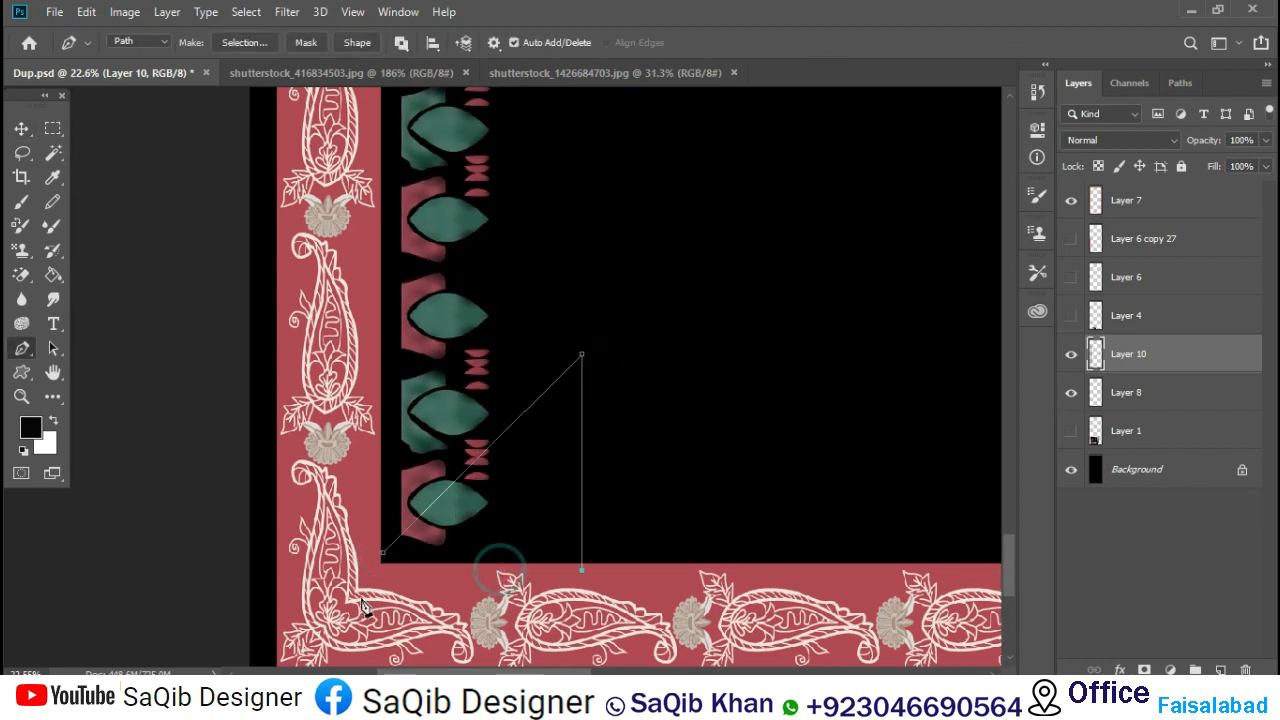
click(358, 570)
key(ctrl+Return)
key(Delete)
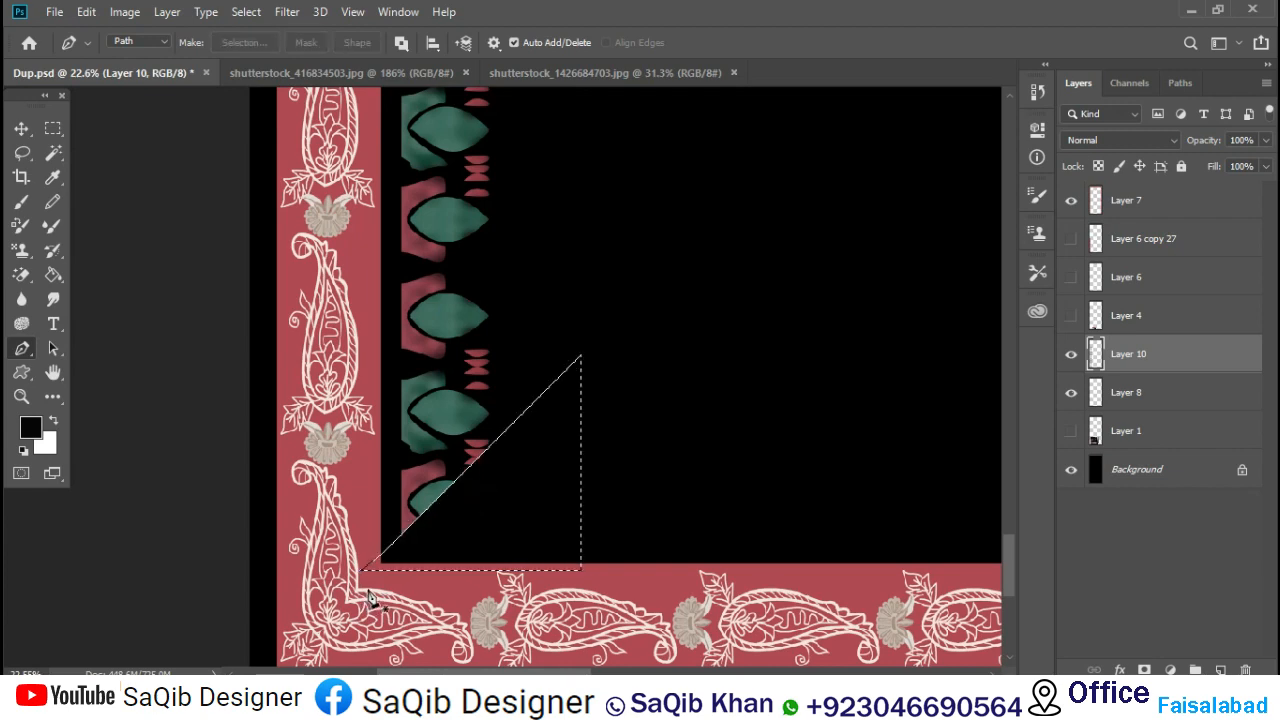
key(ctrl+d)
- Create a horizontally flipped copy of the motif strip and rotate it 90° clockwise
key(alt+e)
key(alt+a)
key(alt+h)
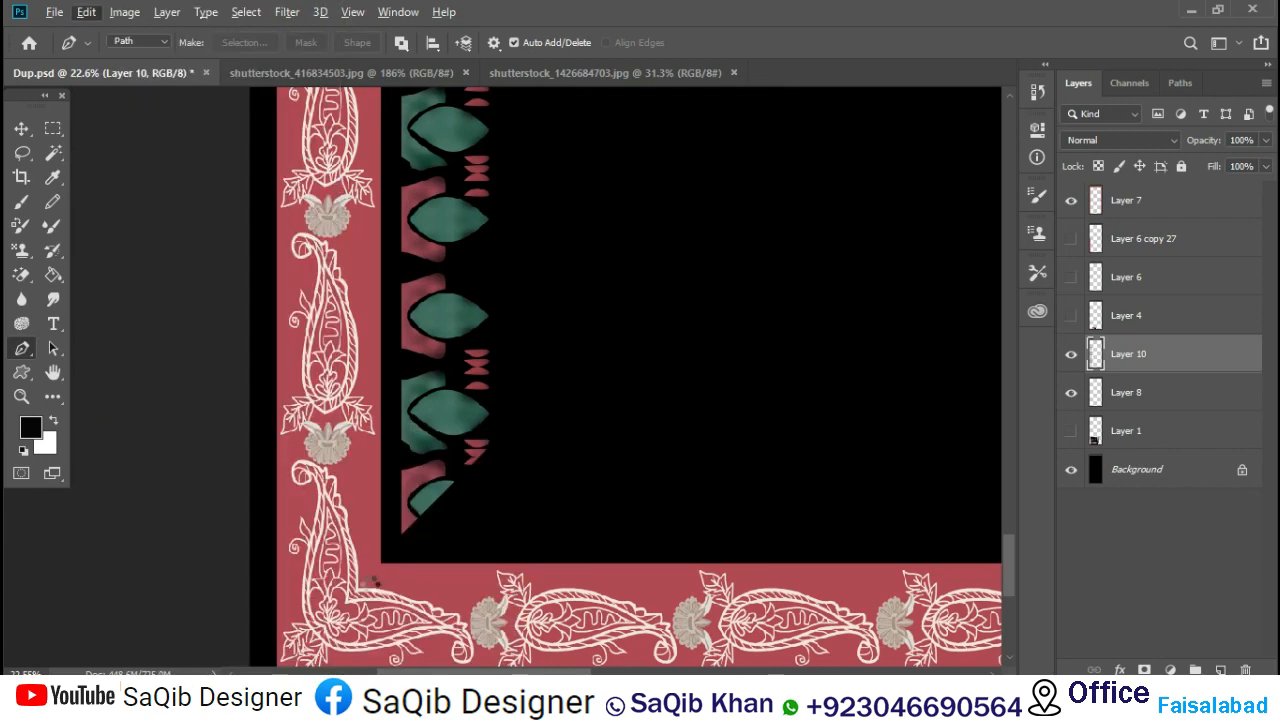
key(ctrl+t)
right_click(455, 442)
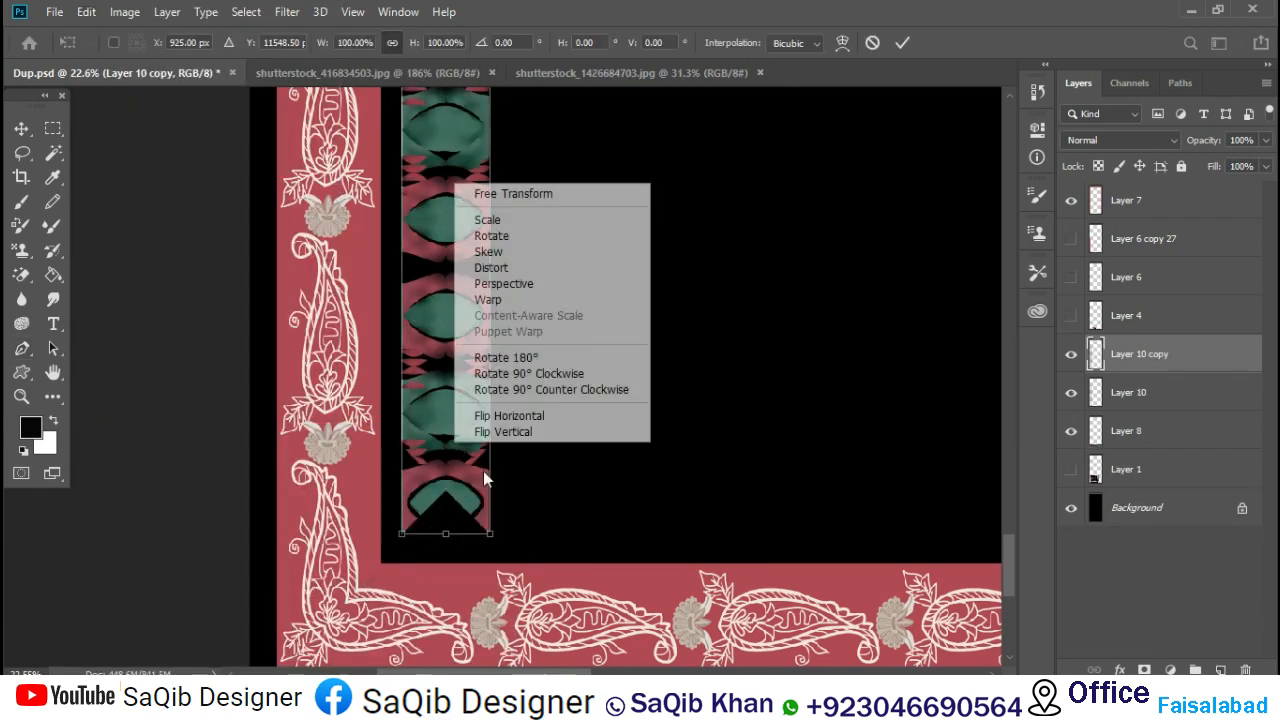
click(556, 373)
key(p)
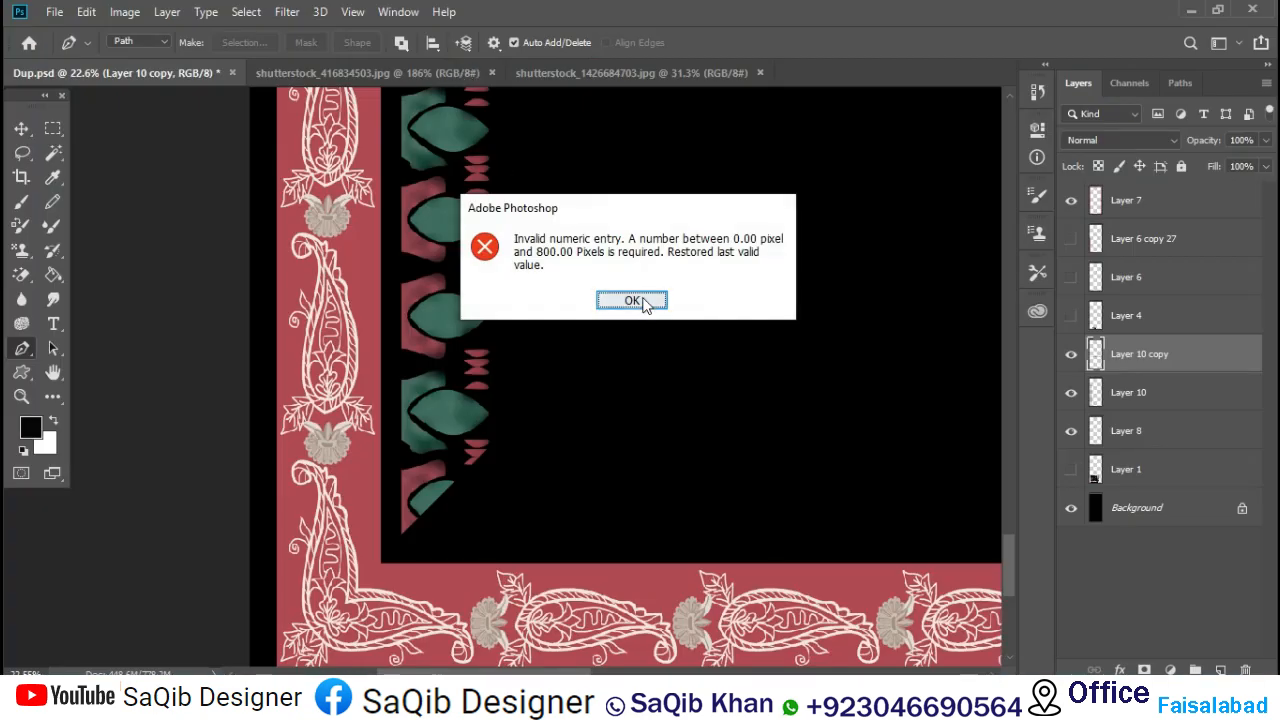
click(642, 302)
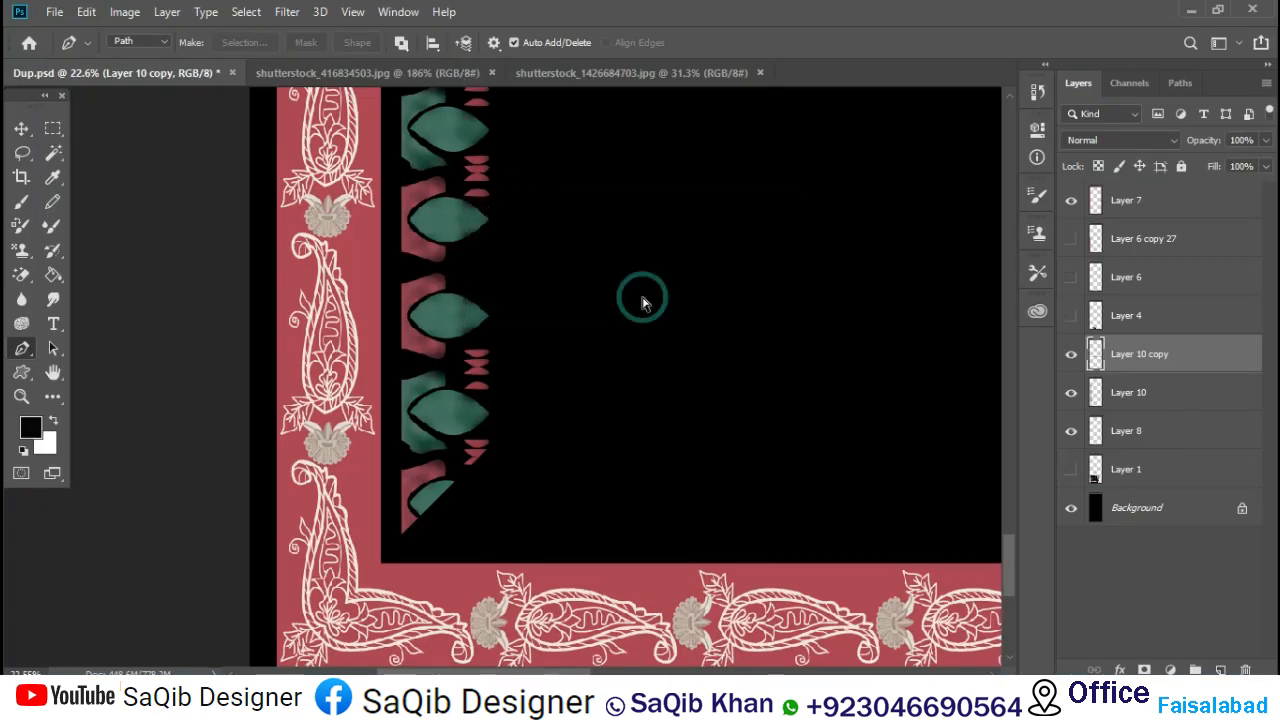
- Bring the rotated strip to the top of the layer stack and move it above the bottom border so its end meets the diagonal cut
key(v)
key(ctrl+a)
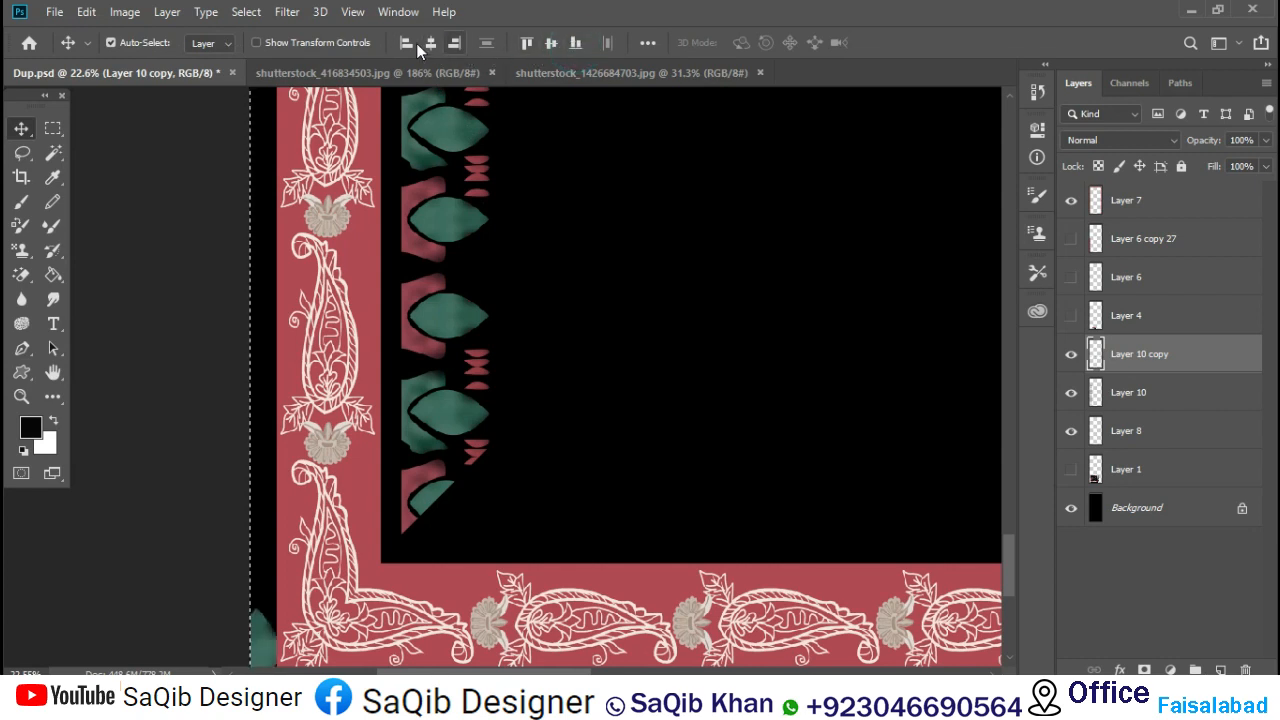
key(ctrl+d)
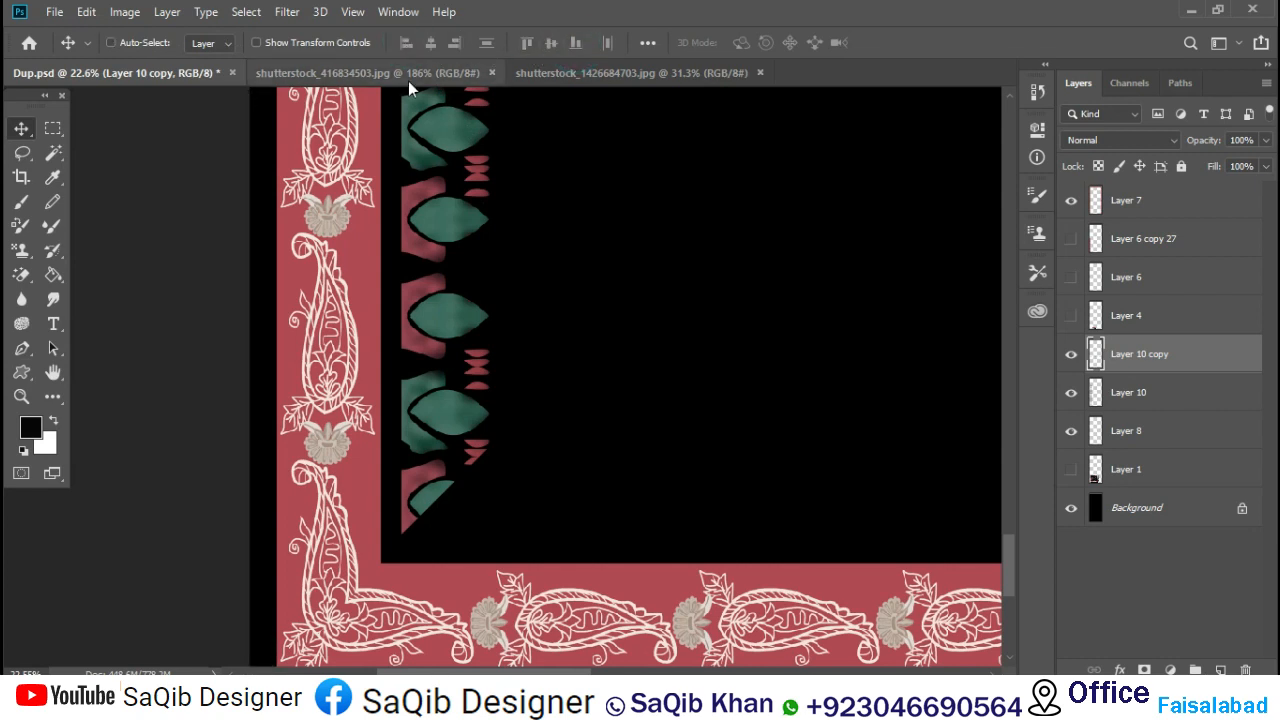
key(ctrl+shift+bracketright)
key(ctrl+t)
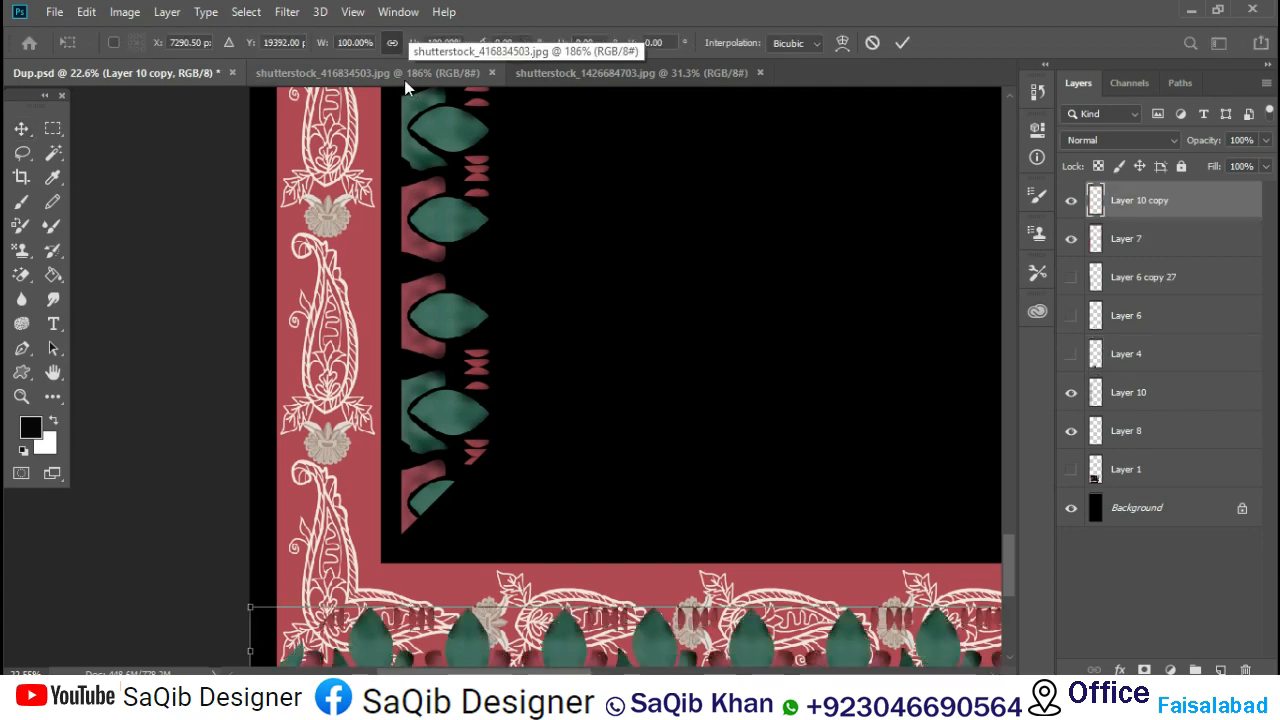
drag(455, 657, 609, 500)
key(Return)
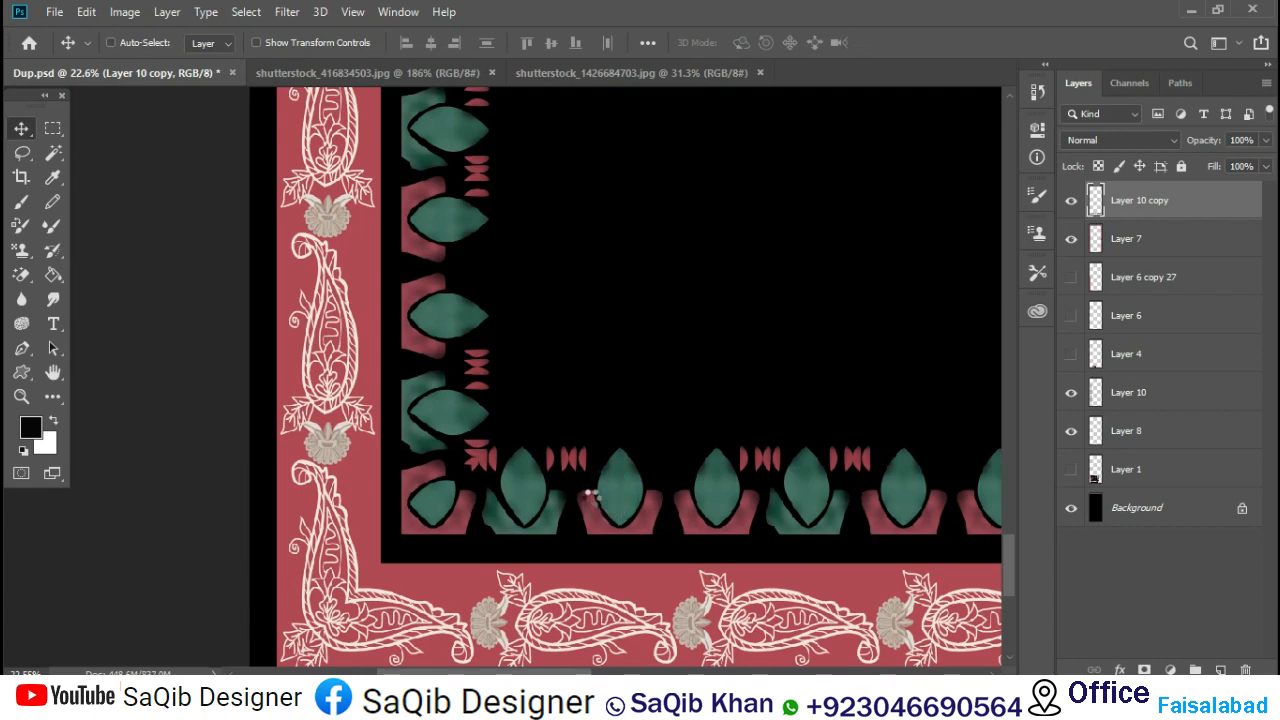
- Undo the merge into Layer 7, merge Layer 10 with Layer 10 copy instead, and nudge the merged strips into the border corner
key(ctrl+e)
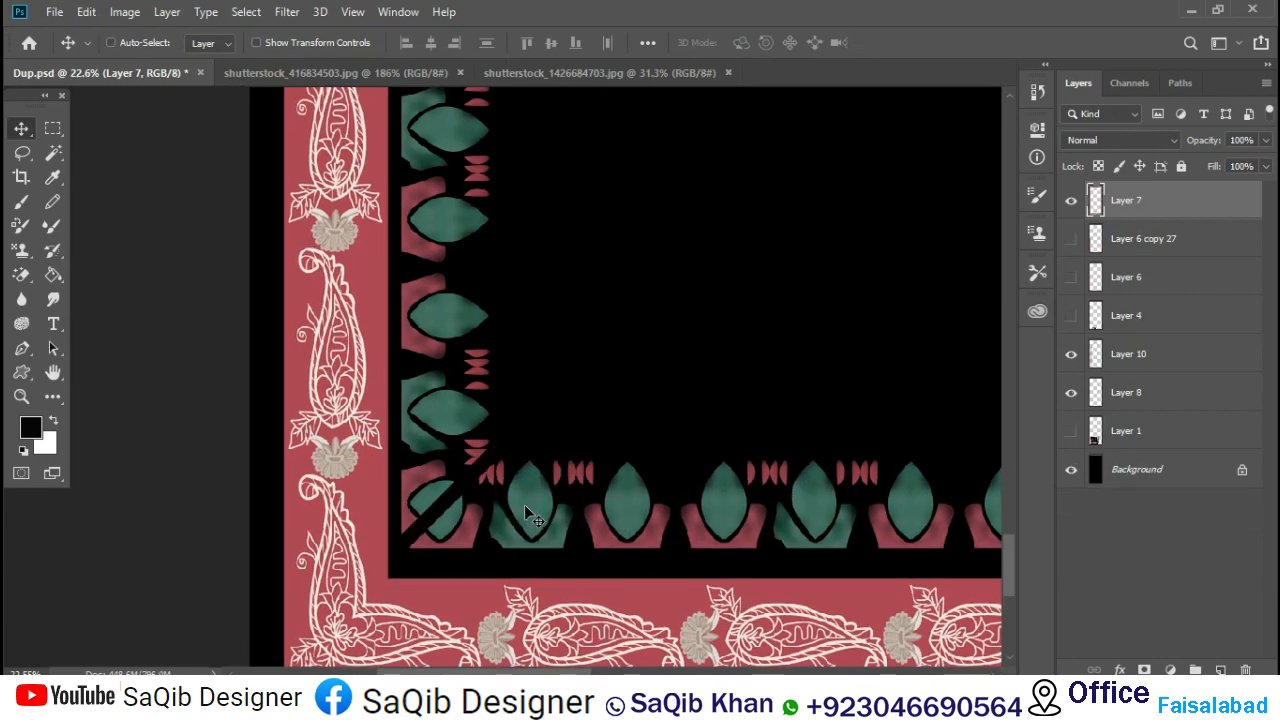
key(ctrl+z)
ctrl+click(530, 423)
ctrl+click(447, 413)
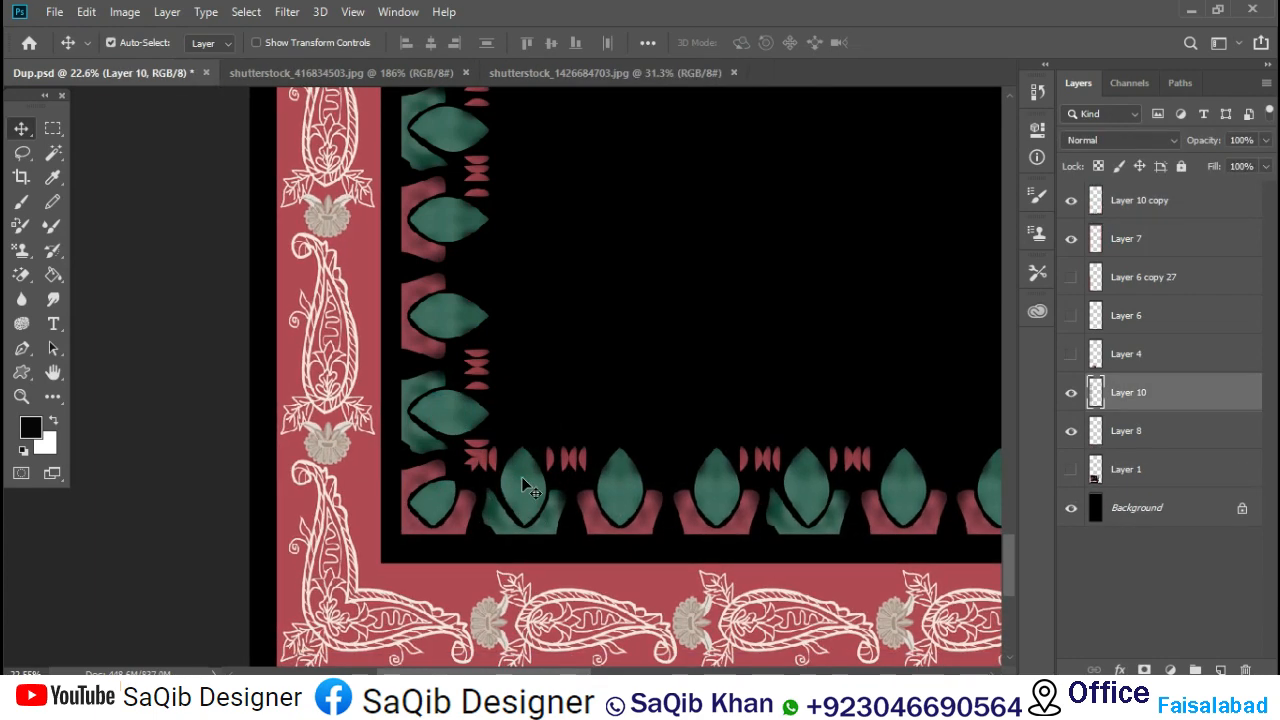
ctrl+shift+click(521, 476)
key(ctrl+e)
drag(510, 500, 522, 510)
- Show the guides, copy the lower-left quarter of the motif strips to a new layer, and delete the Layer 10 copy layer
key(ctrl+0)
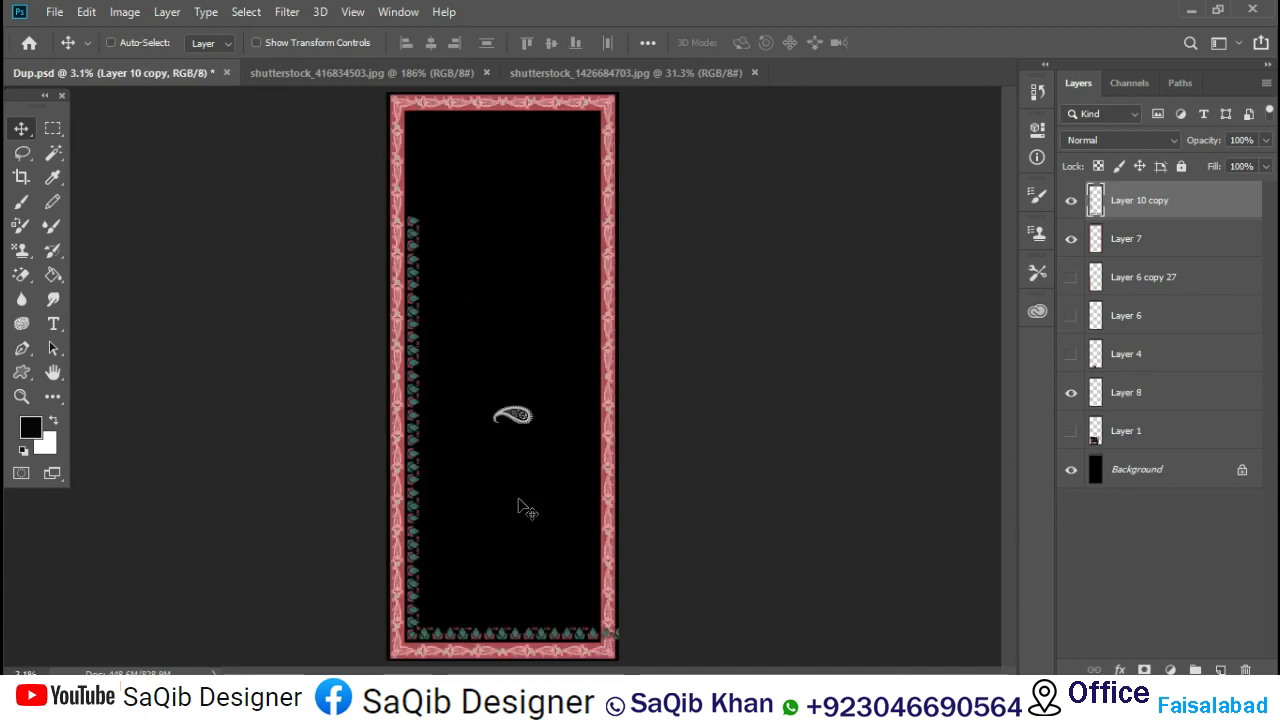
key(ctrl+semicolon)
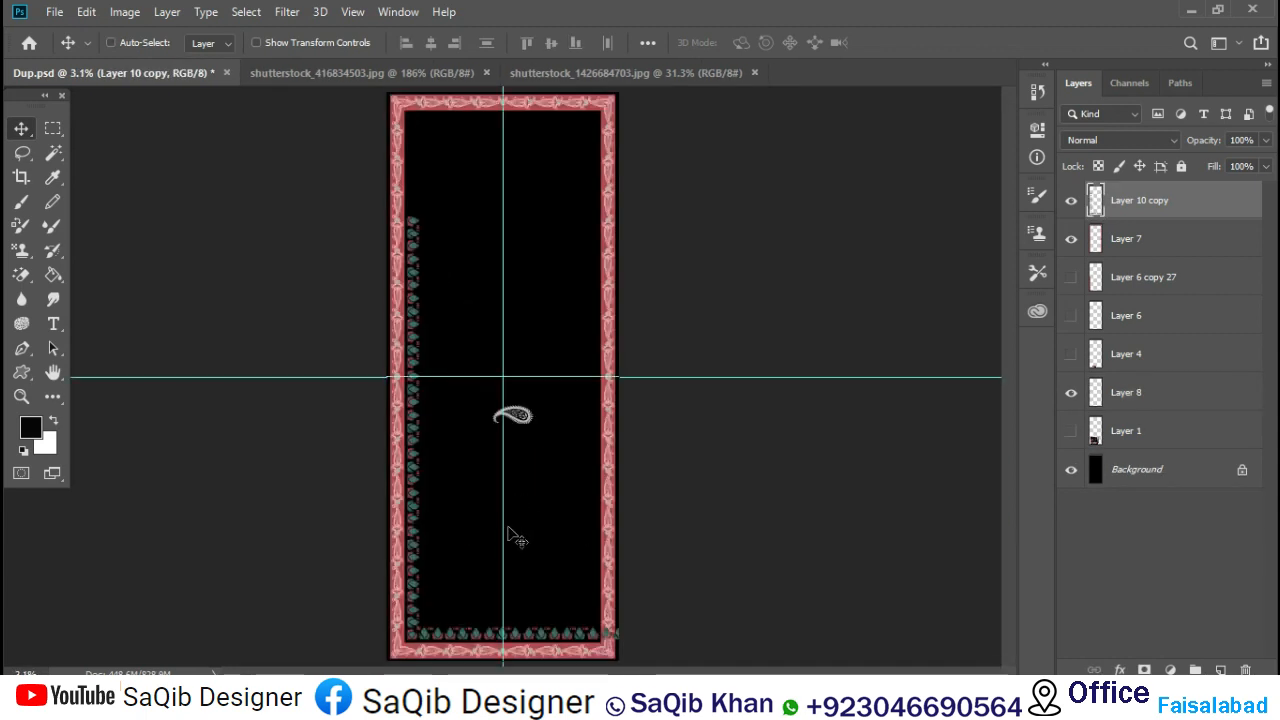
key(m)
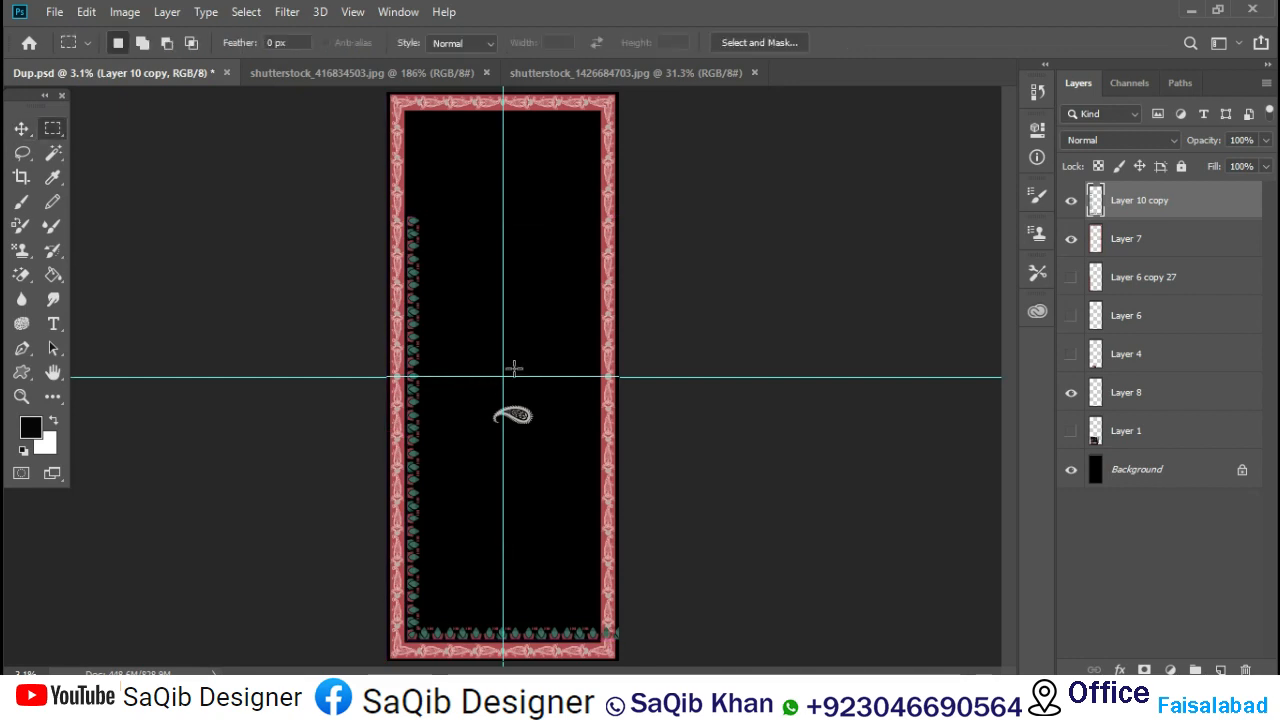
drag(502, 377, 300, 640)
key(ctrl+j)
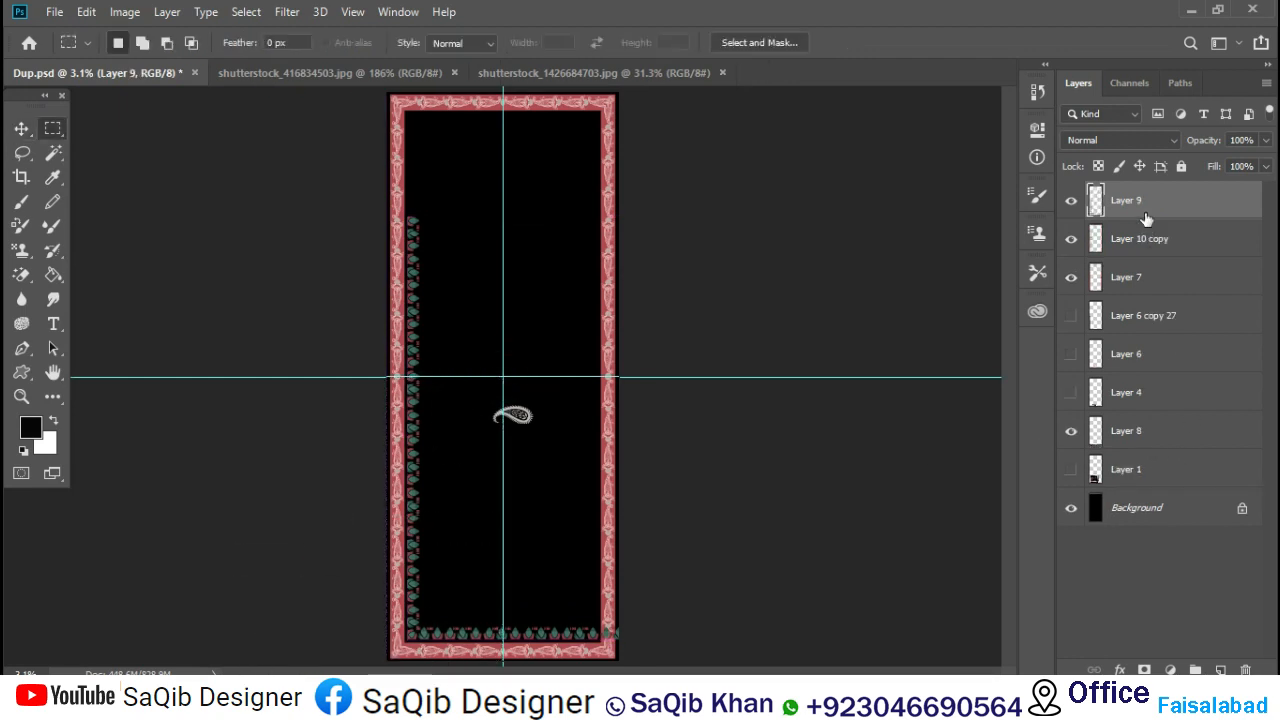
click(1162, 239)
key(Delete)
click(1169, 204)
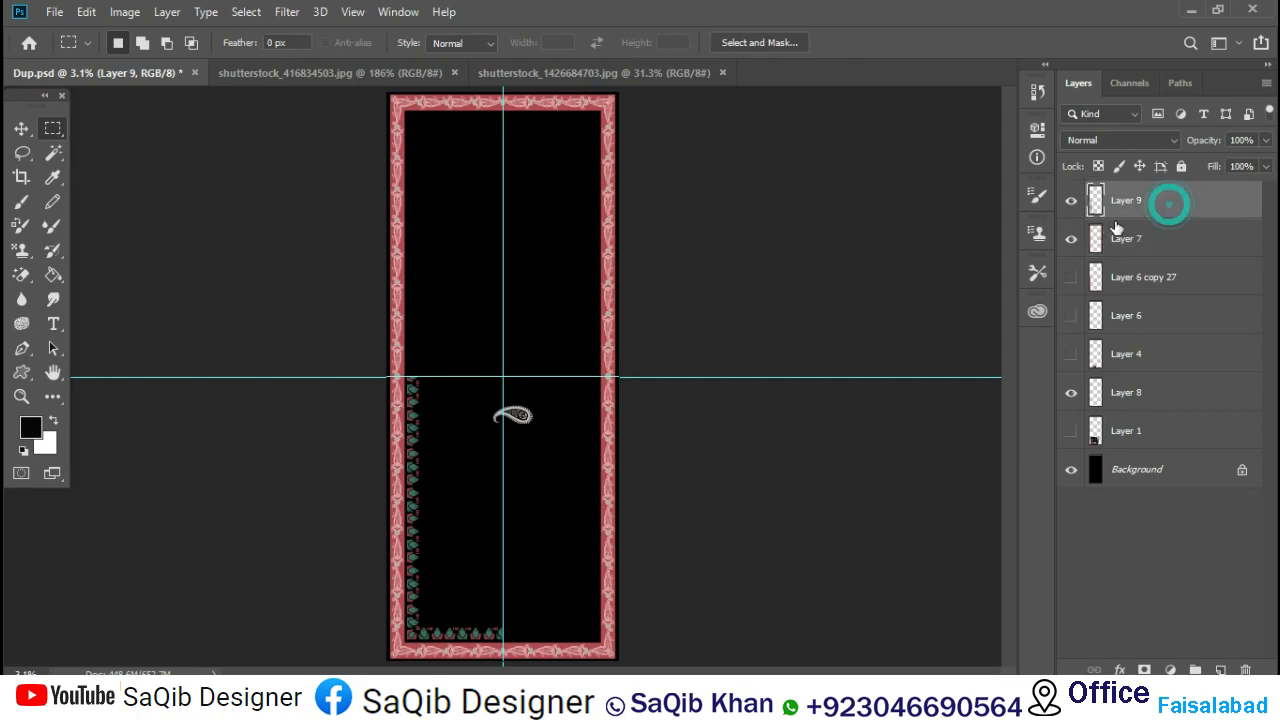
- Mirror Layer 9 horizontally and vertically across the full canvas to complete the motif frame on all four sides, and hide the guides
click(1073, 201)
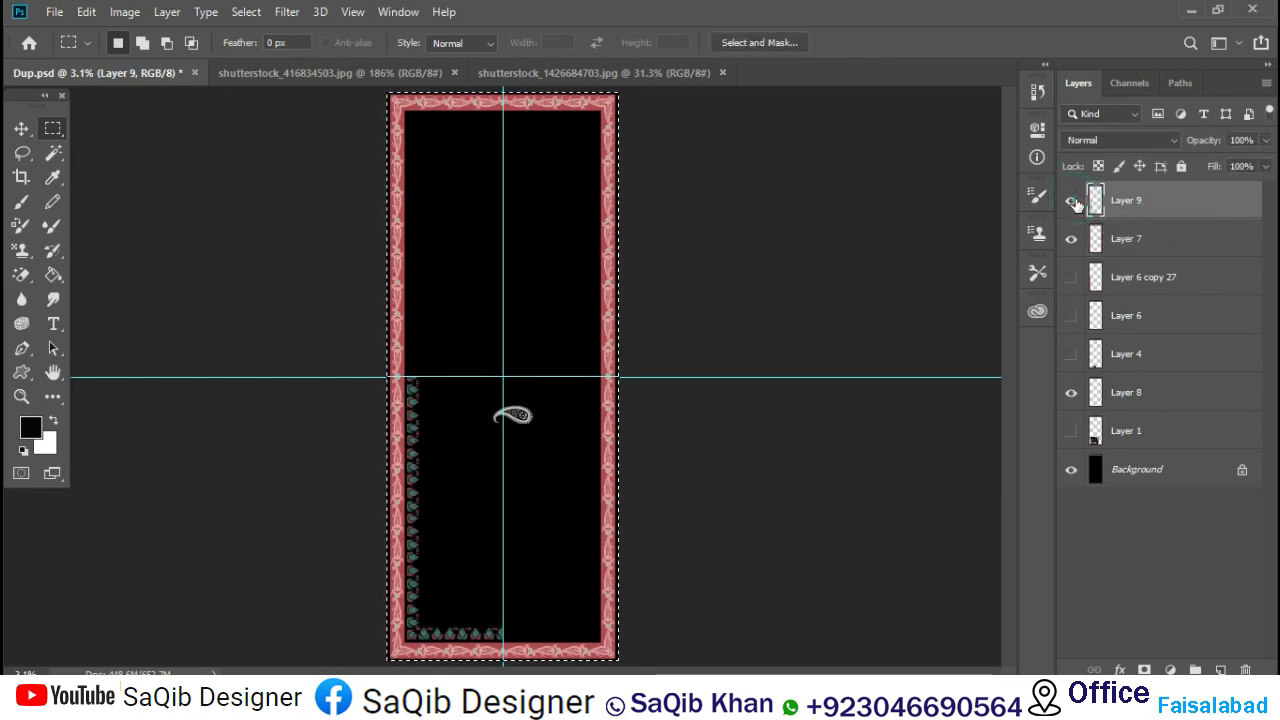
key(alt+e)
key(alt+a)
key(alt+h)
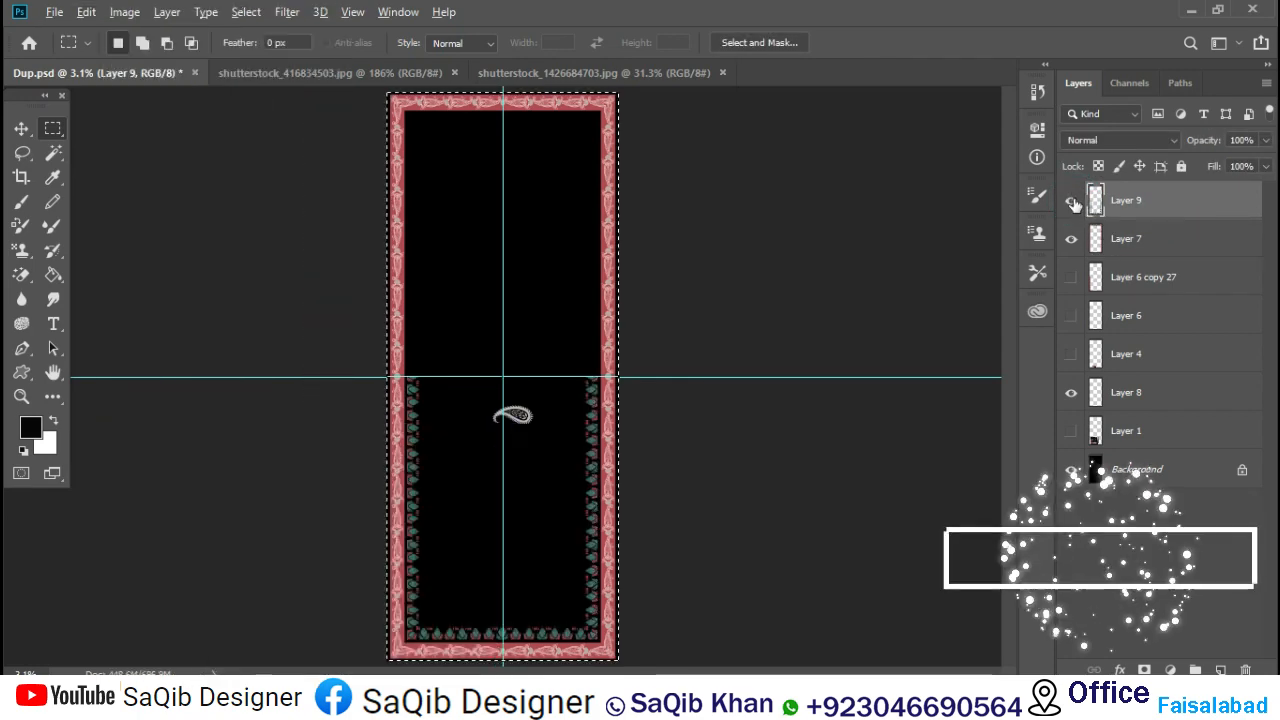
key(alt+e)
key(alt+a)
key(alt+v)
key(ctrl+h)
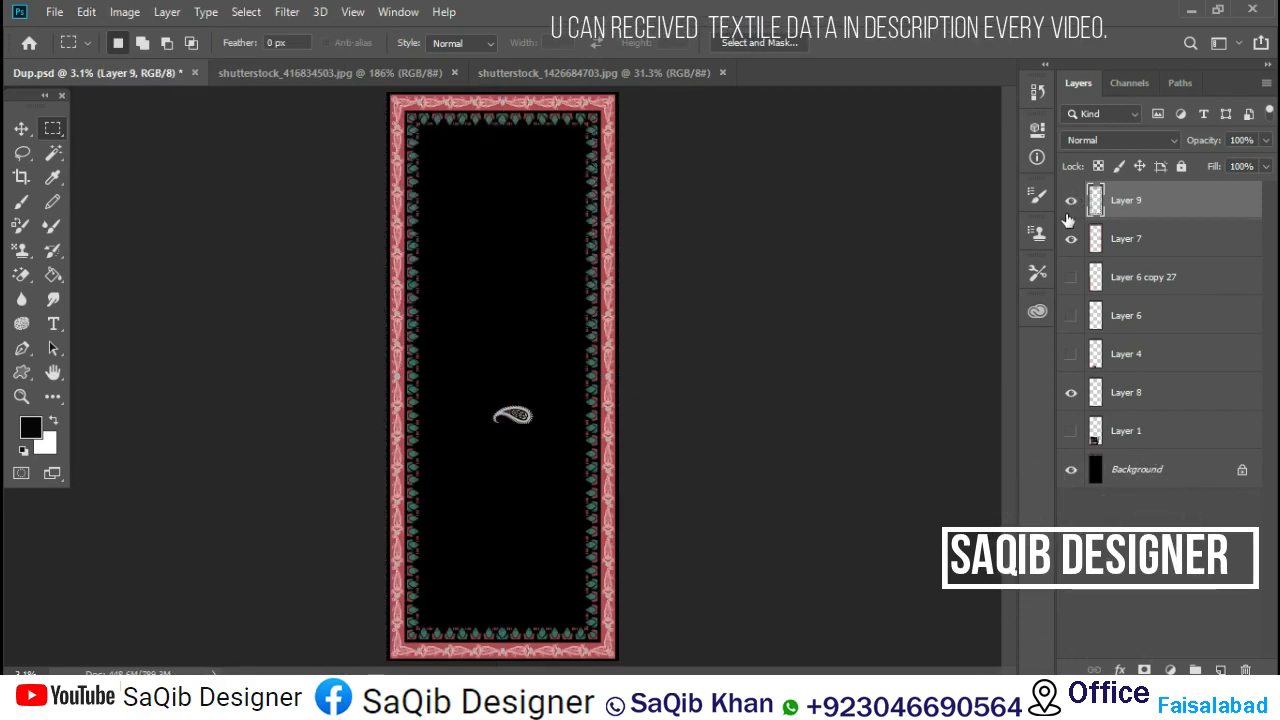
- Save the document and switch to the browser to view the Z23-9B product photo
key(ctrl+s)
key(v)
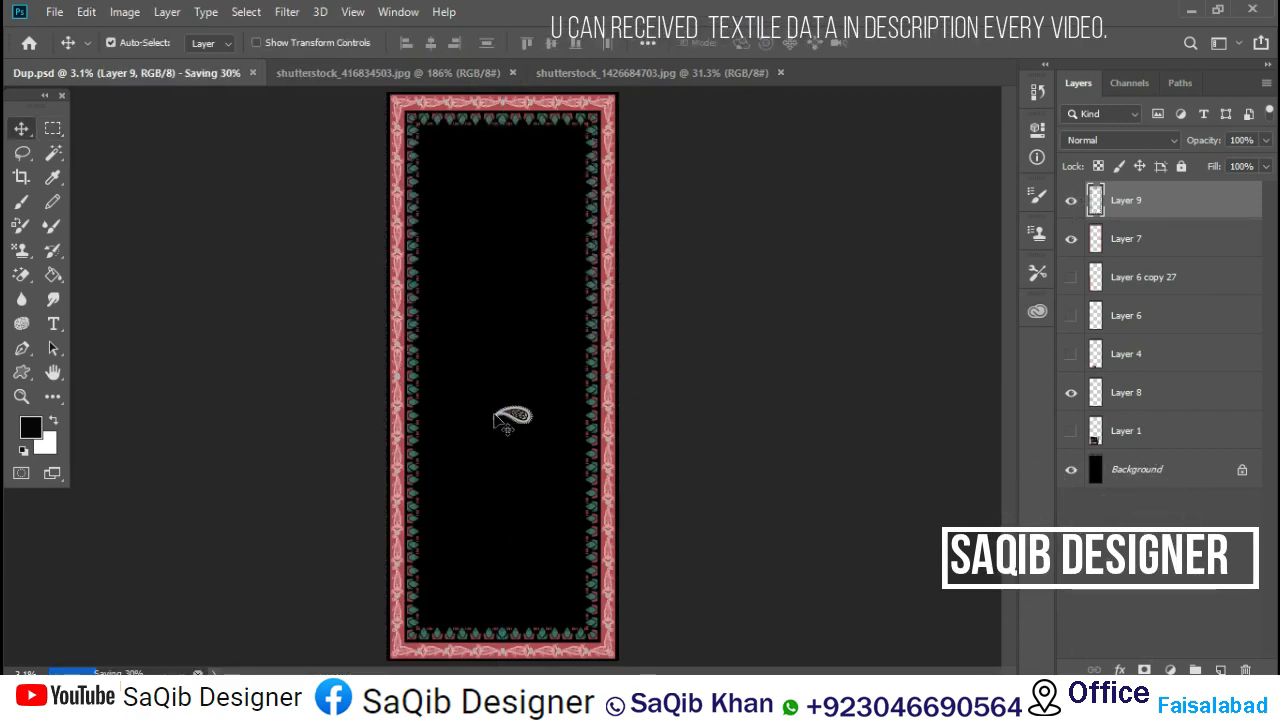
drag(508, 422, 525, 588)
key(alt+Tab)
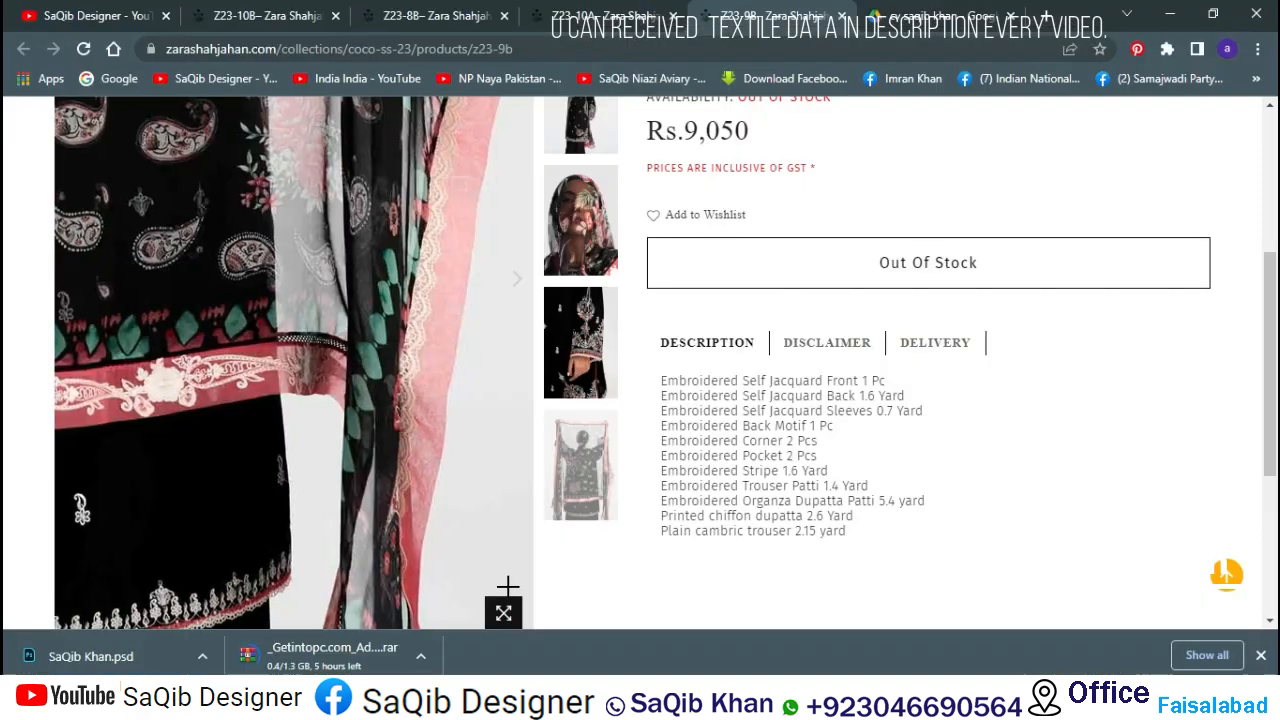